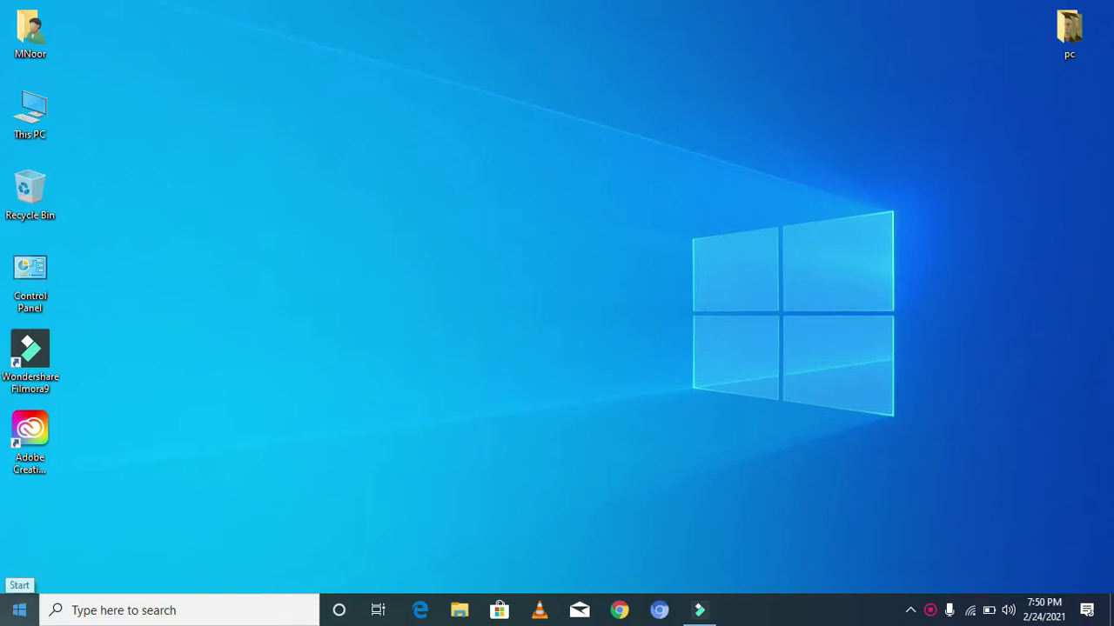
- Search Windows for "ser" and open the Services app
click(19, 610)
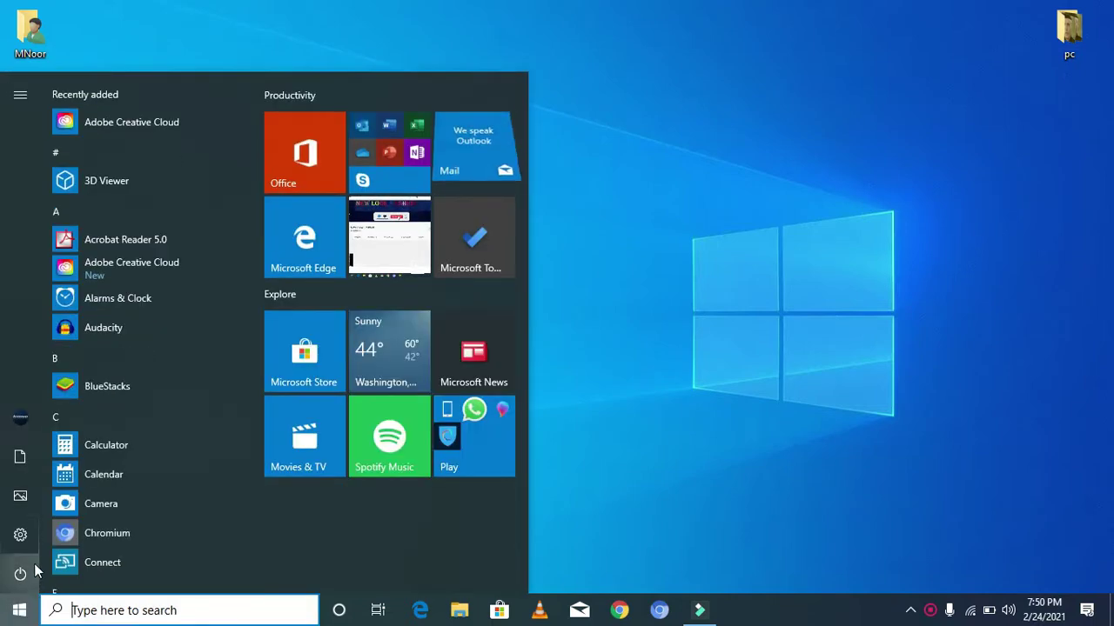
click(94, 609)
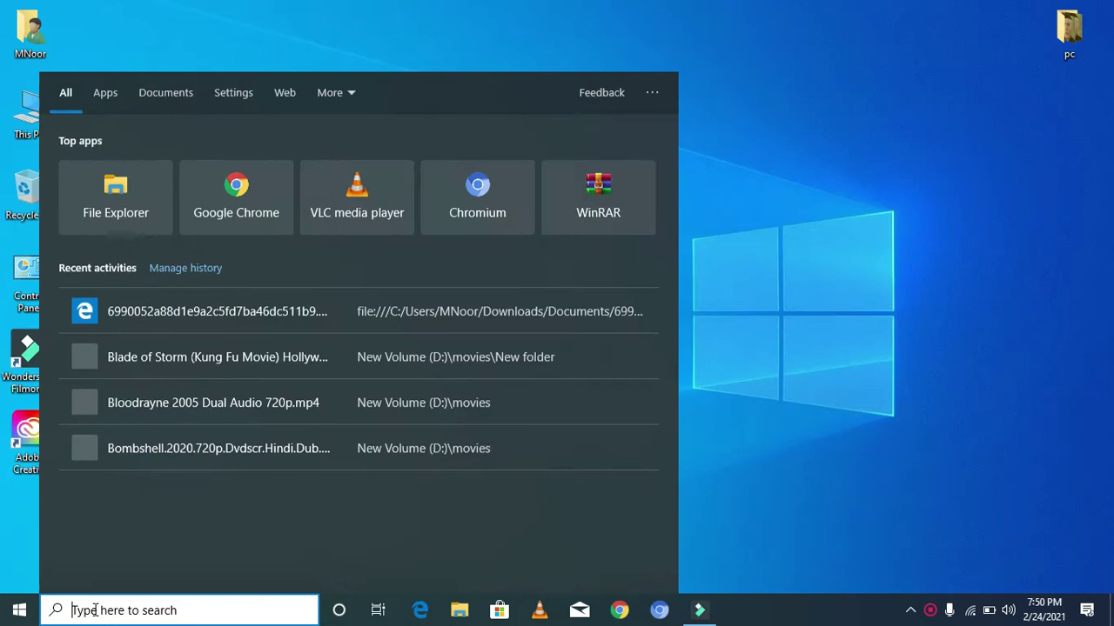
text(se)
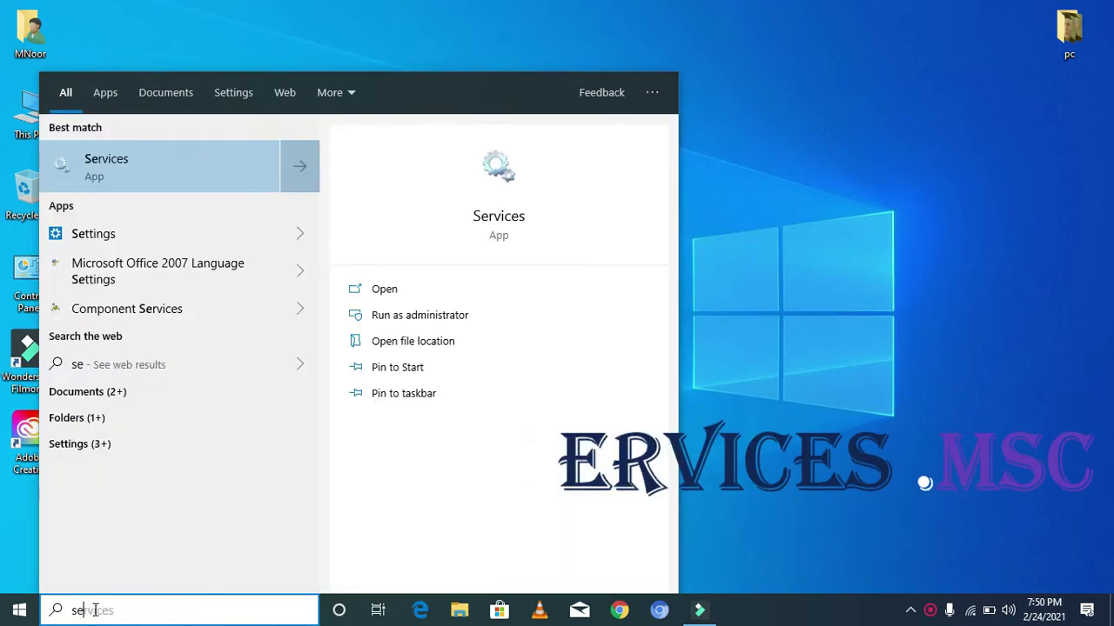
text(r)
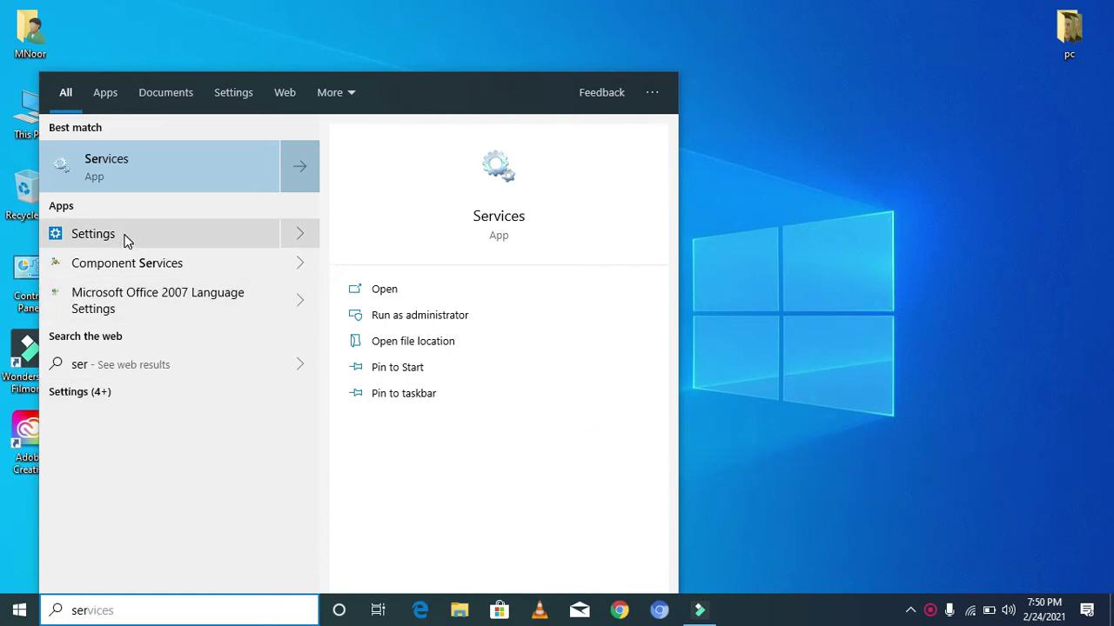
click(123, 171)
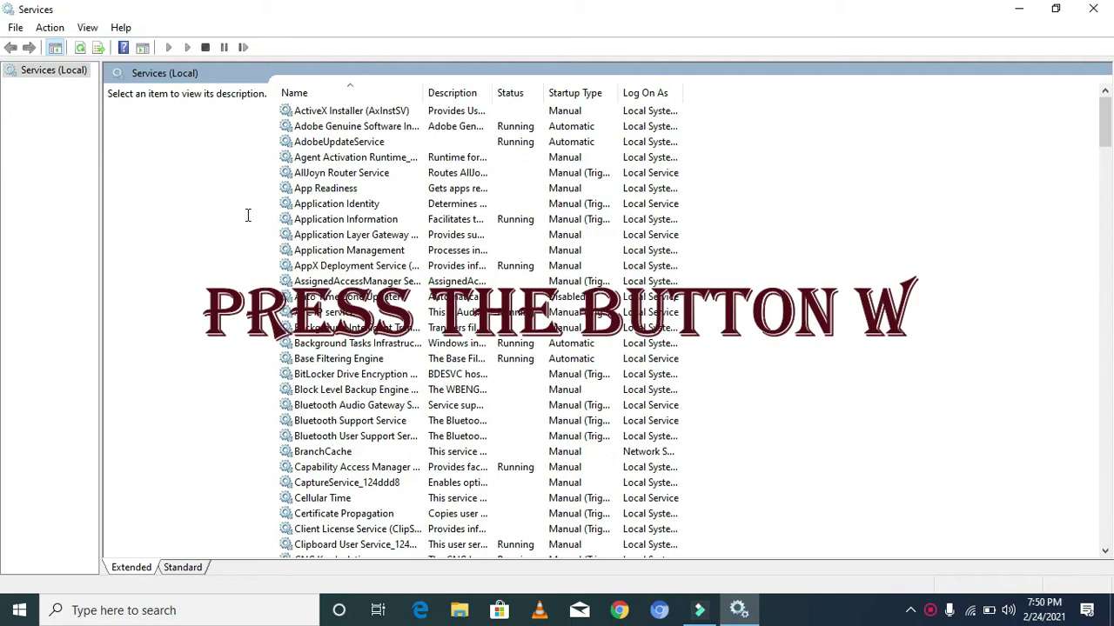
- Find the Windows Update service in the list of local services and select it
click(341, 239)
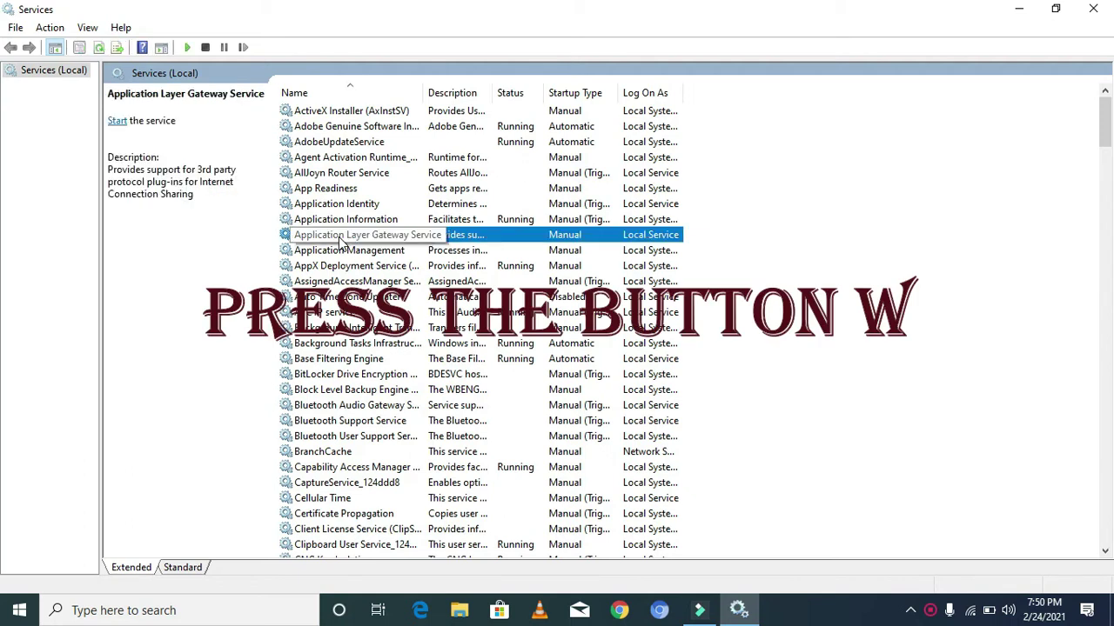
key(w)
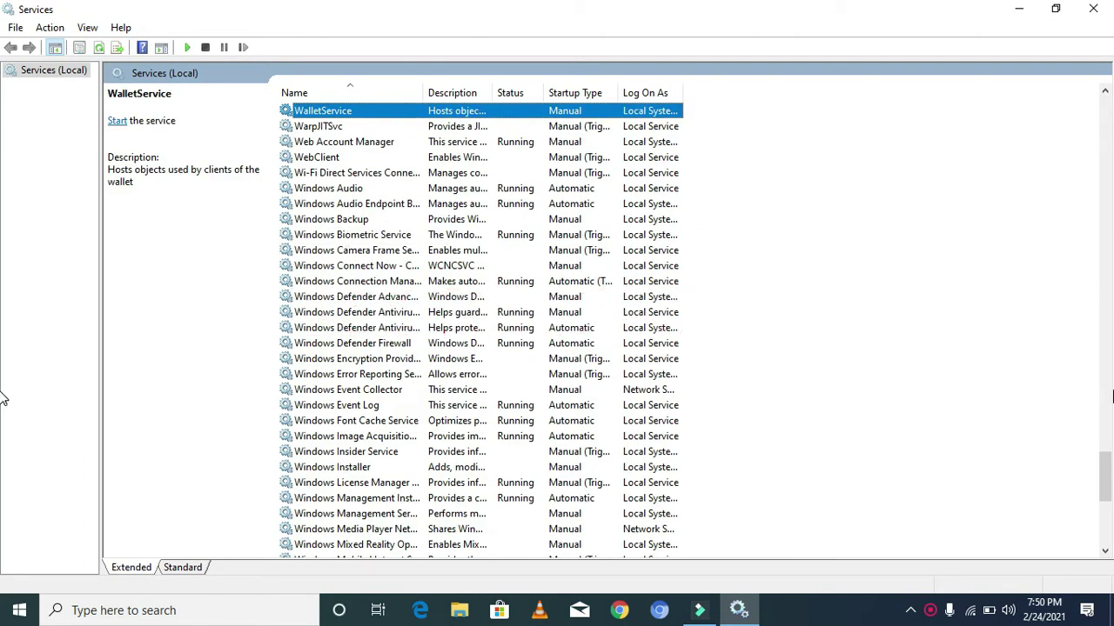
drag(1105, 471, 1105, 477)
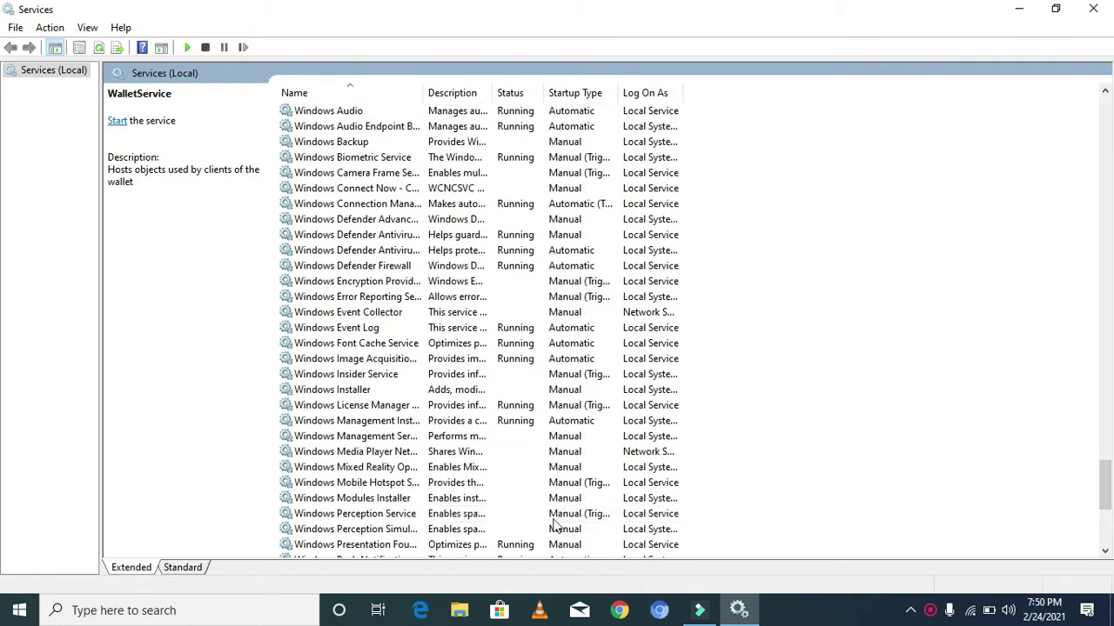
click(481, 516)
key(Down)
key(Down)
key(Down)
key(Down)
key(Down)
key(Down)
key(Down)
key(Down)
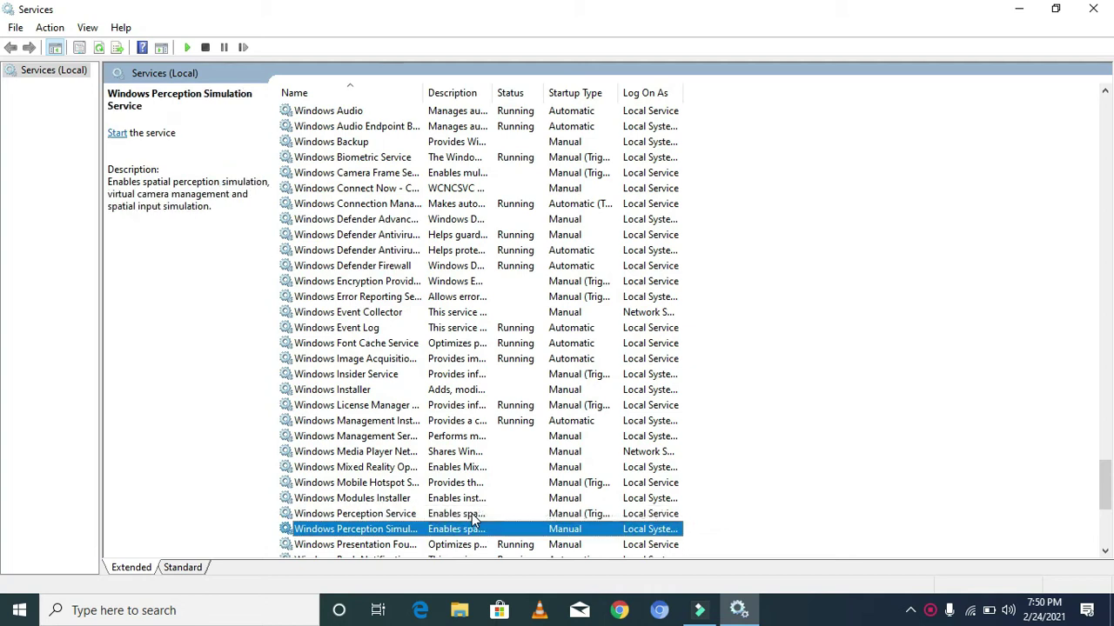
key(Down)
key(Down)
key(Down)
key(Down)
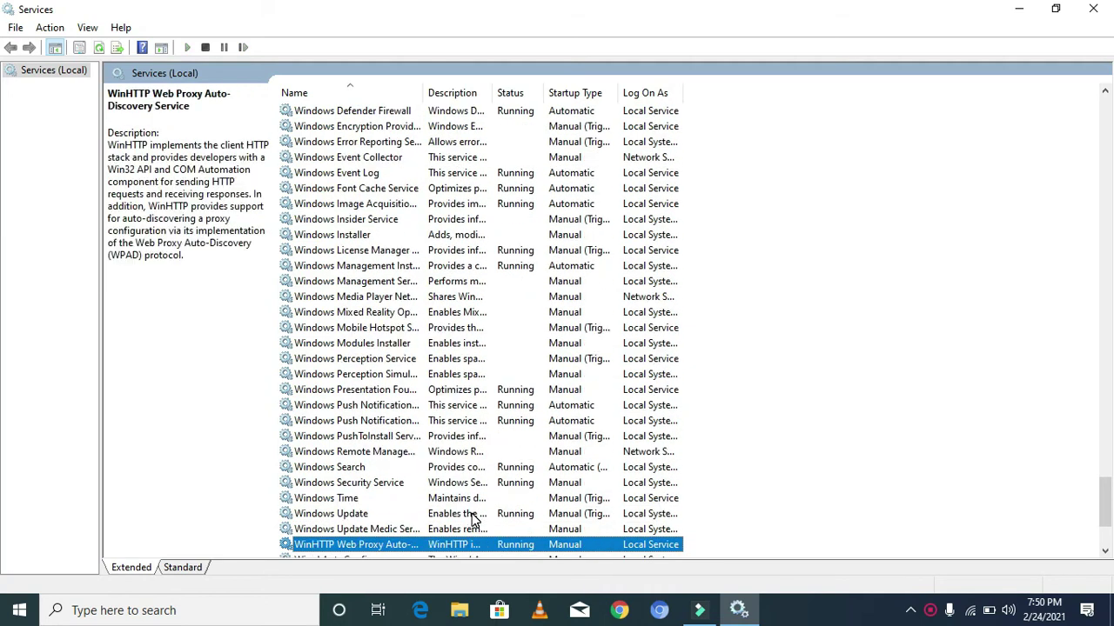
key(Up)
key(Up)
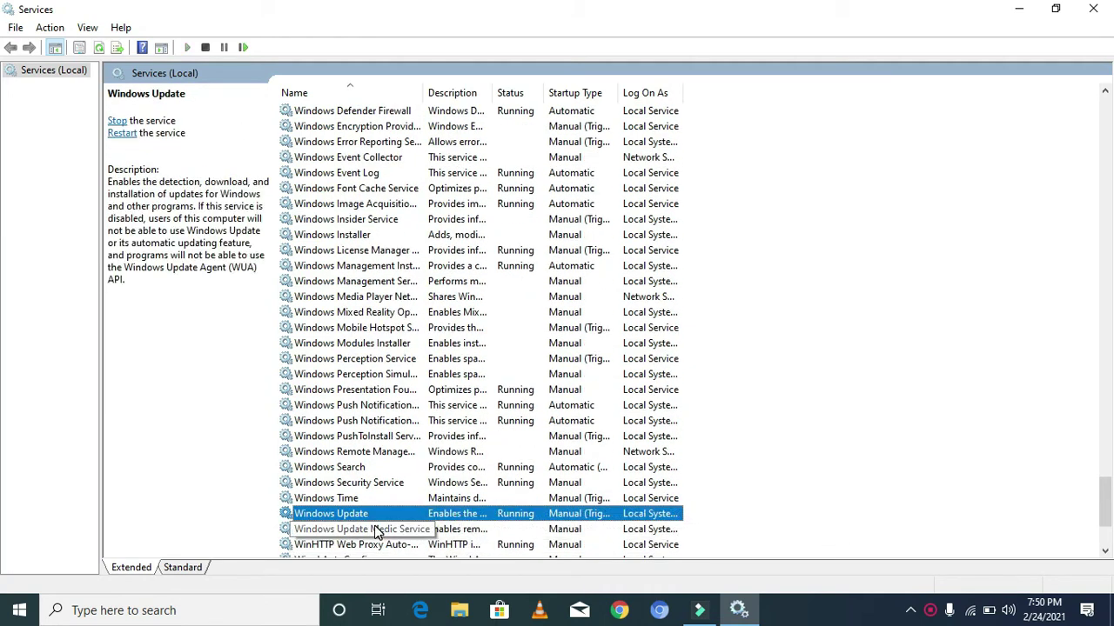
right_click(520, 520)
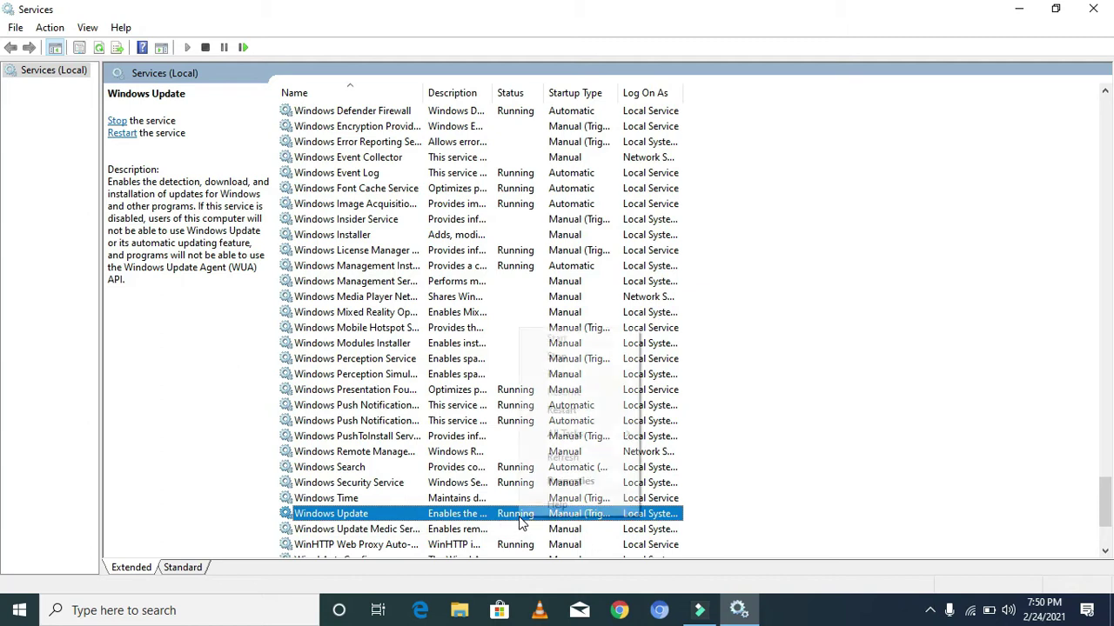
click(470, 499)
double_click(470, 499)
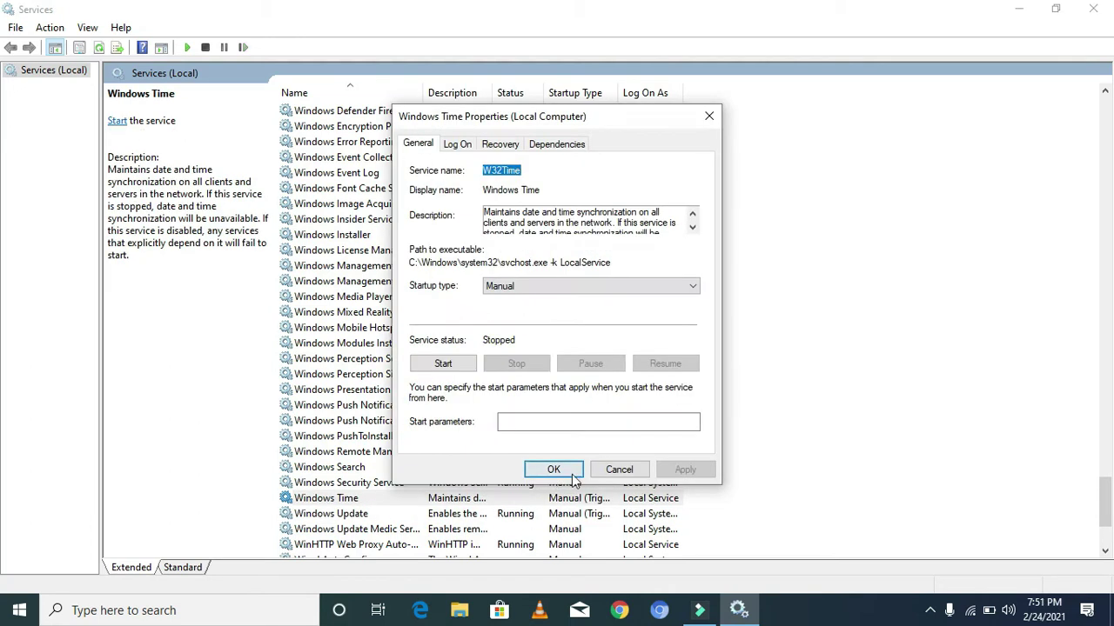
click(618, 470)
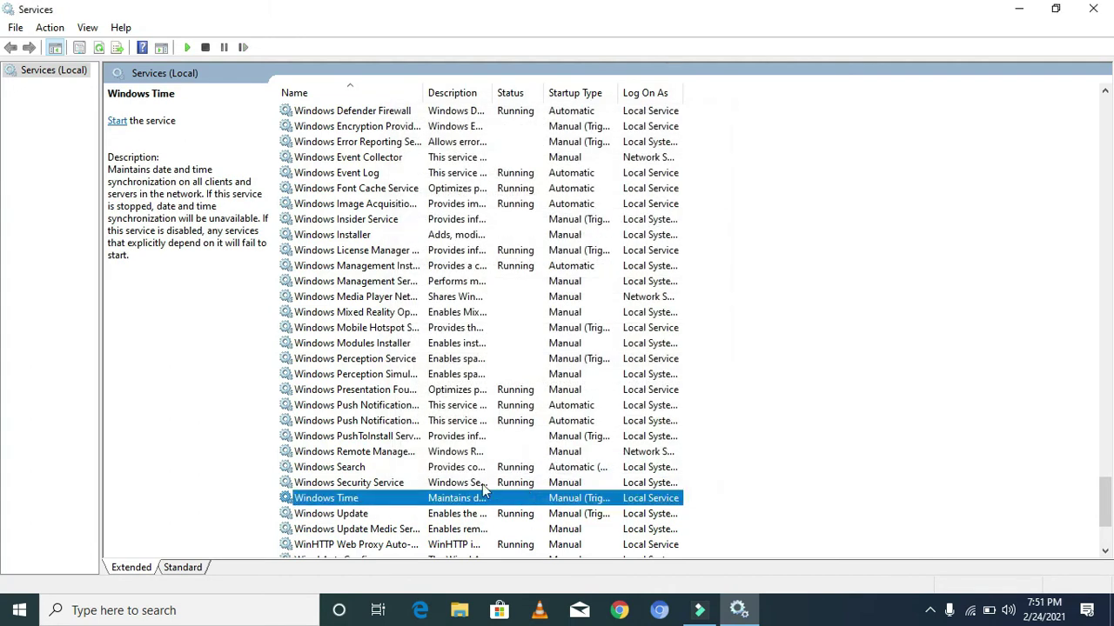
- Open the properties of the Windows Update service and stop the service
click(462, 513)
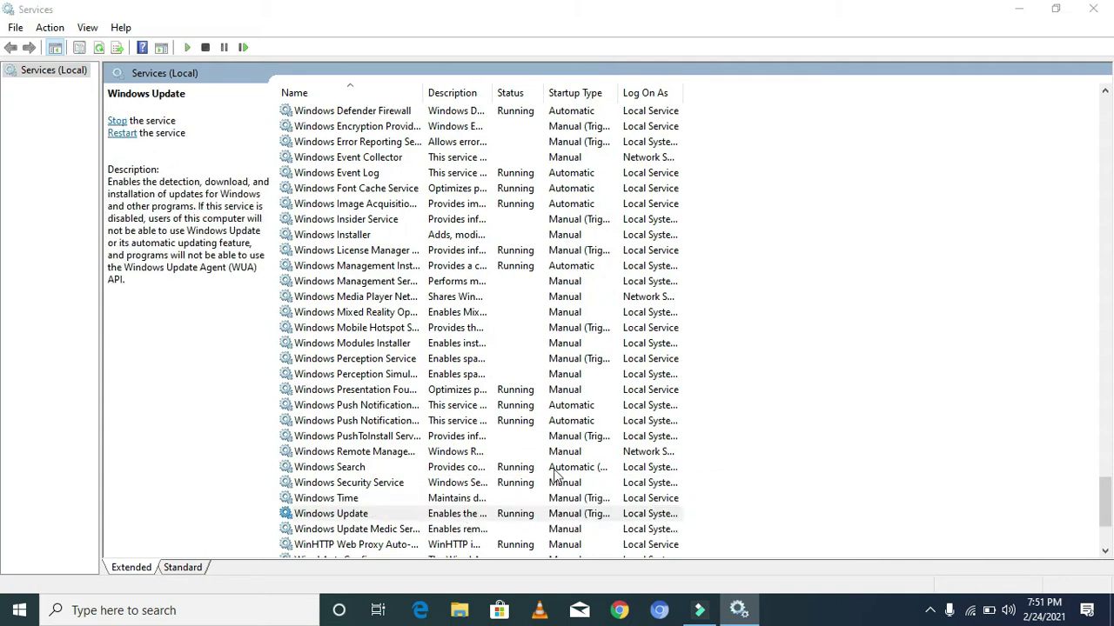
key(Return)
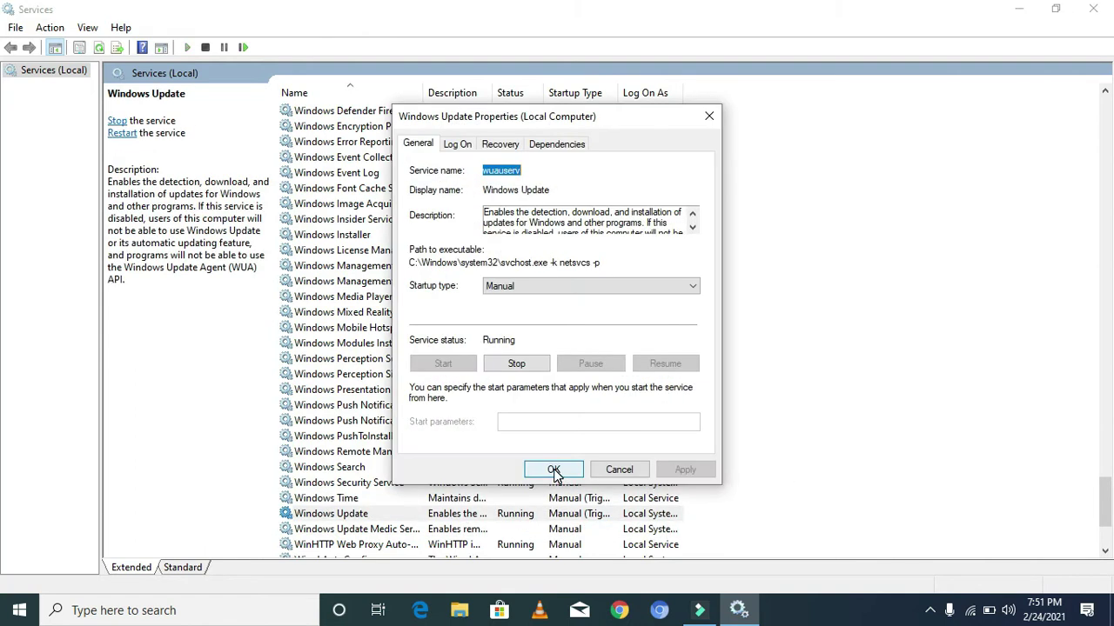
click(517, 365)
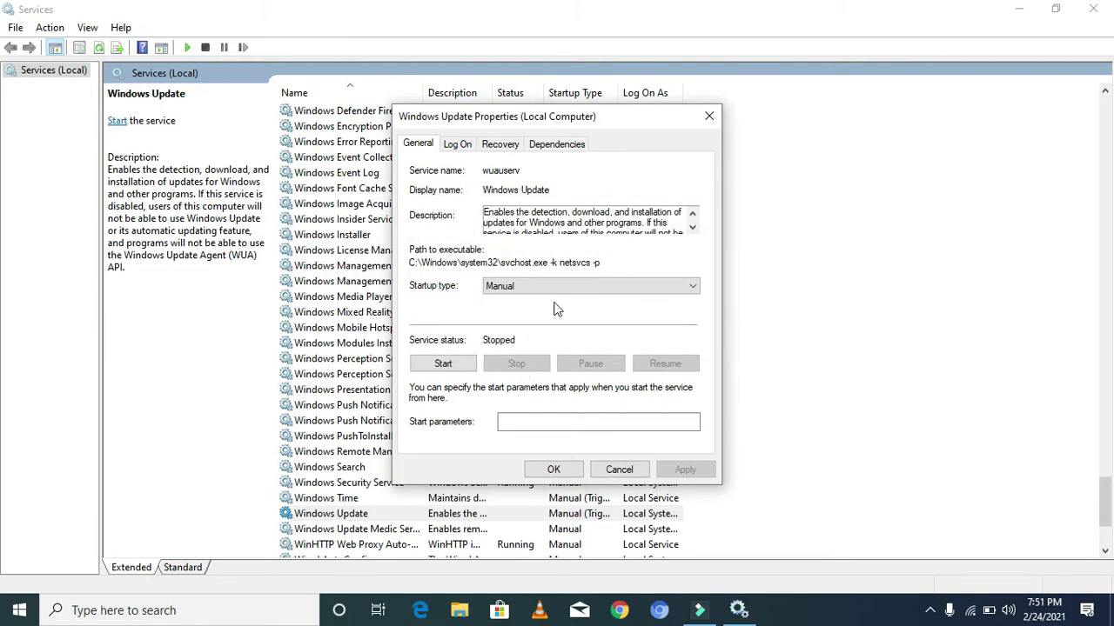
- Apply the Disabled startup type to the Windows Update service and close the Services console
click(566, 292)
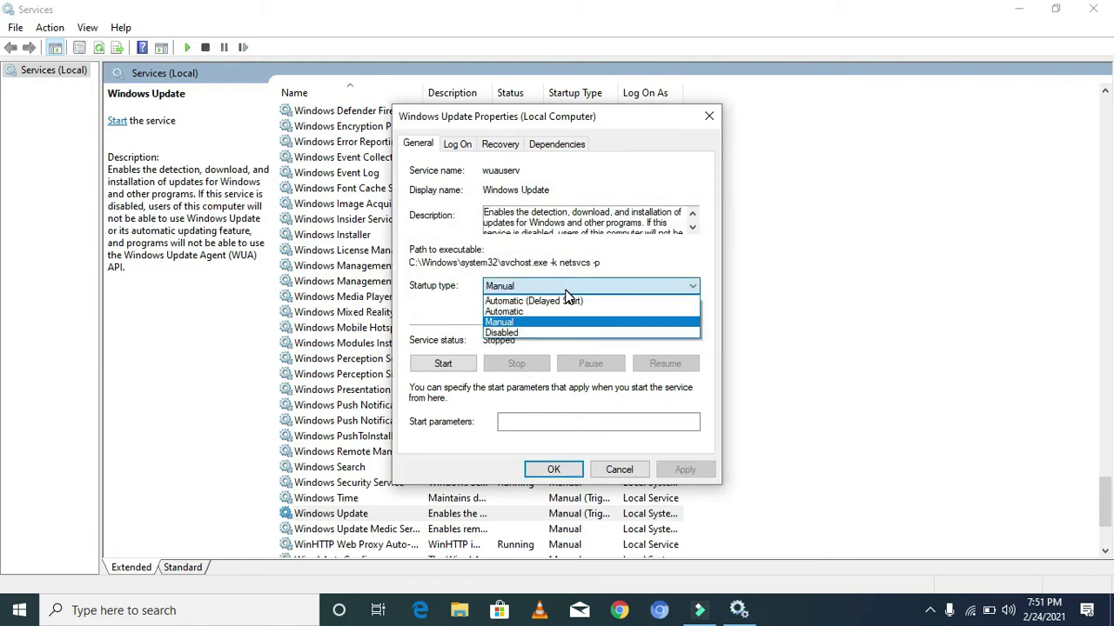
click(534, 332)
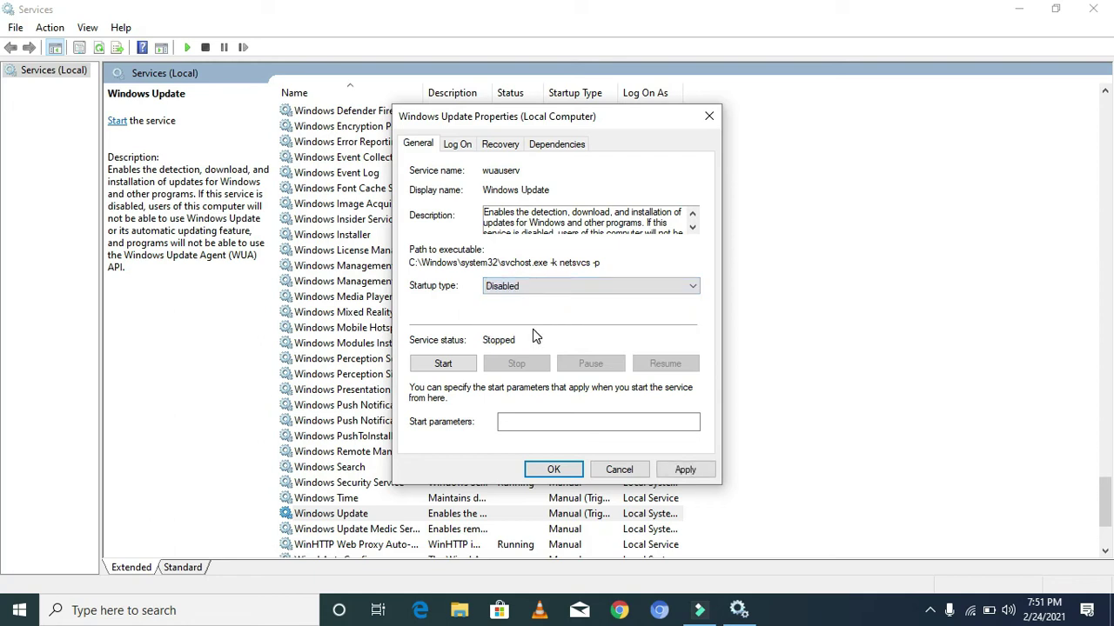
click(684, 470)
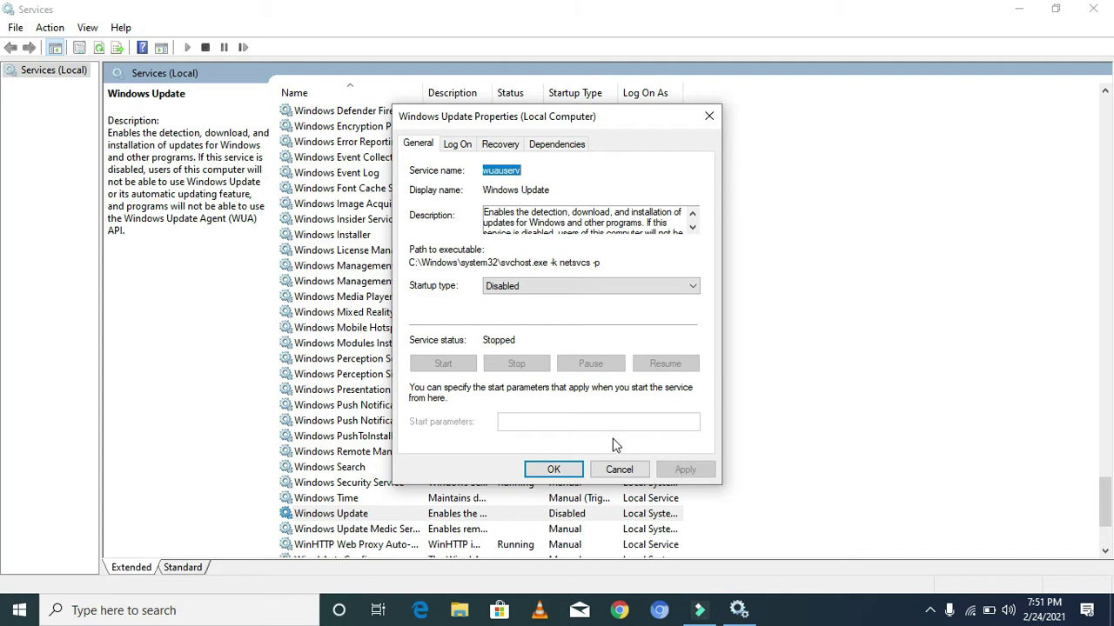
click(555, 469)
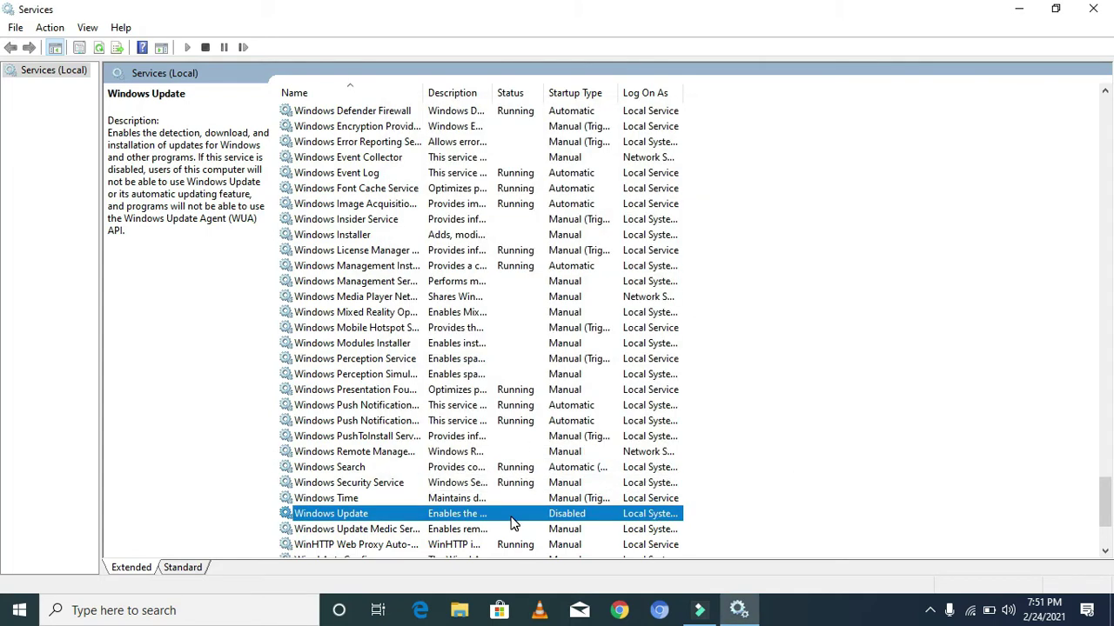
click(1095, 11)
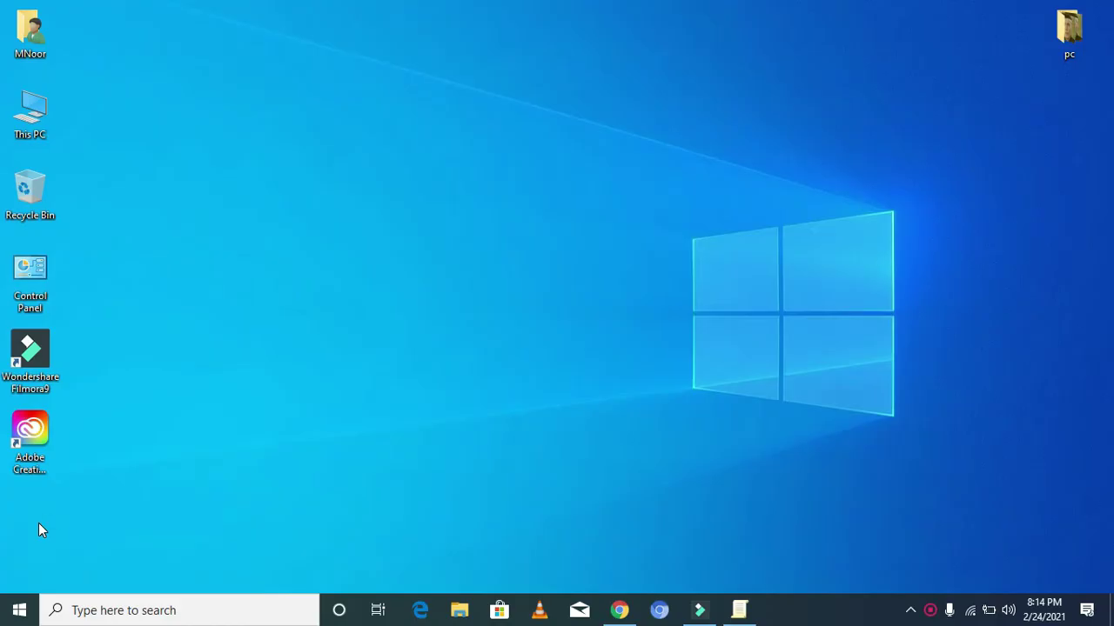
- Search Windows for gpedit.msc and open the Local Group Policy Editor in a maximized window
click(19, 613)
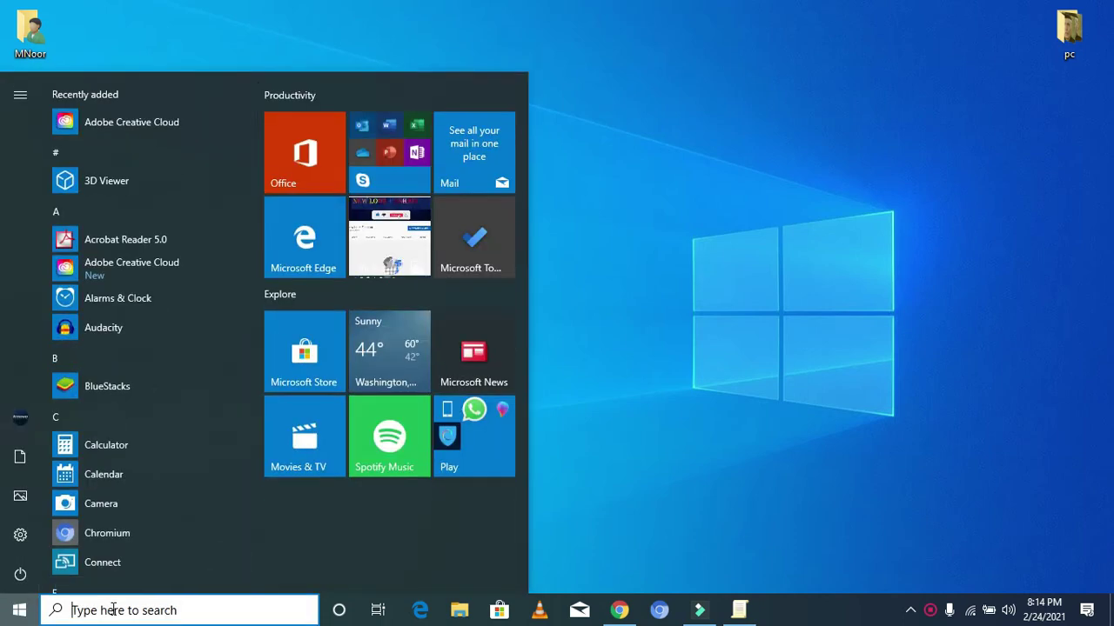
click(113, 610)
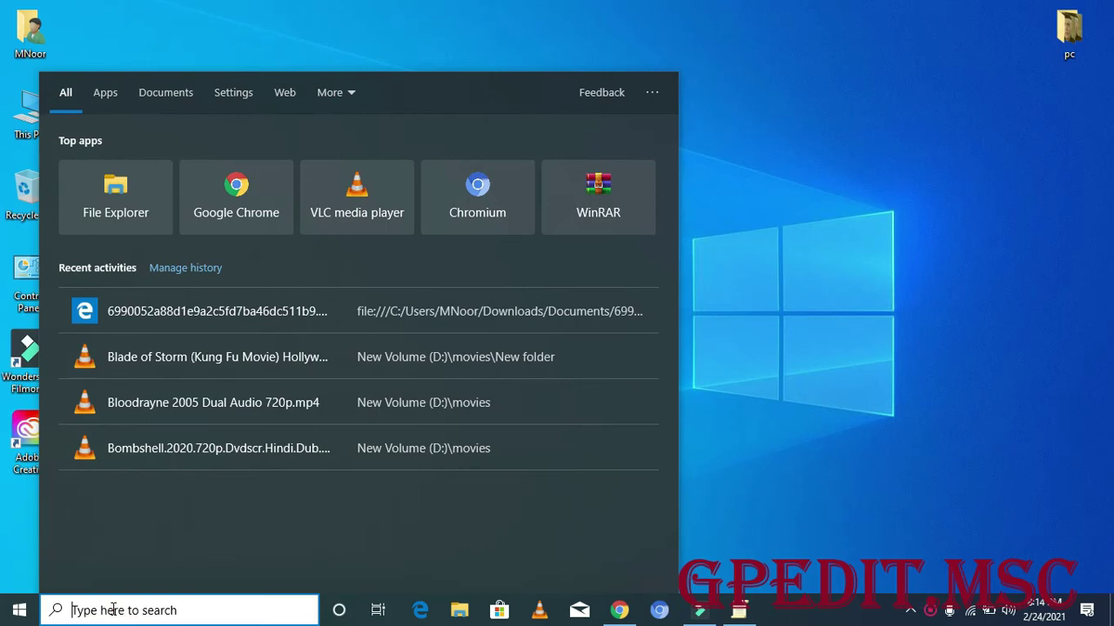
text(g)
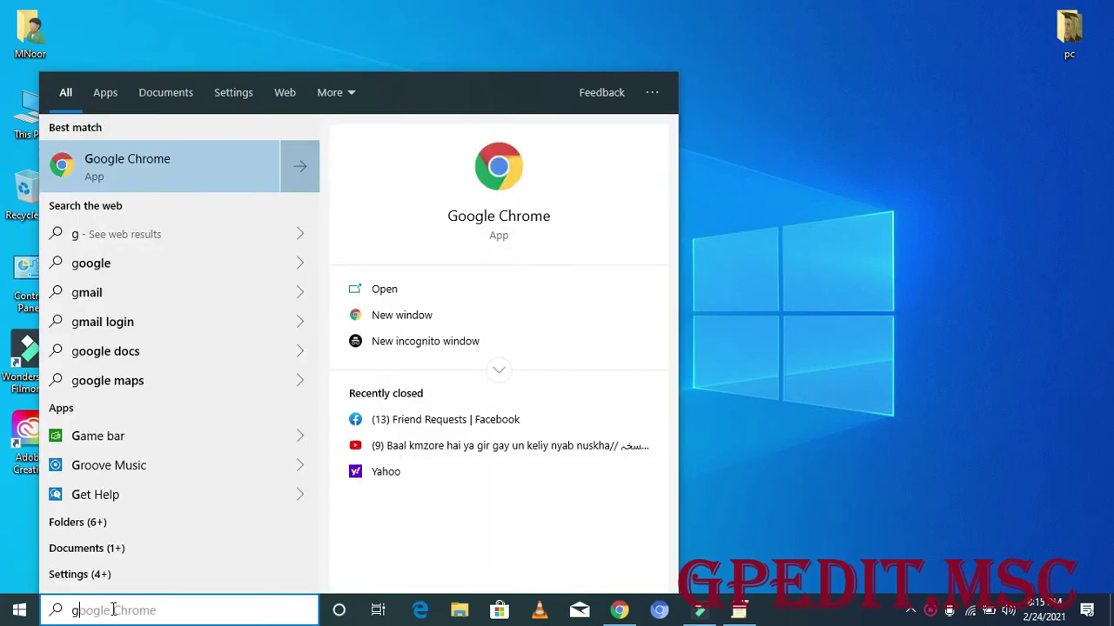
key(BackSpace)
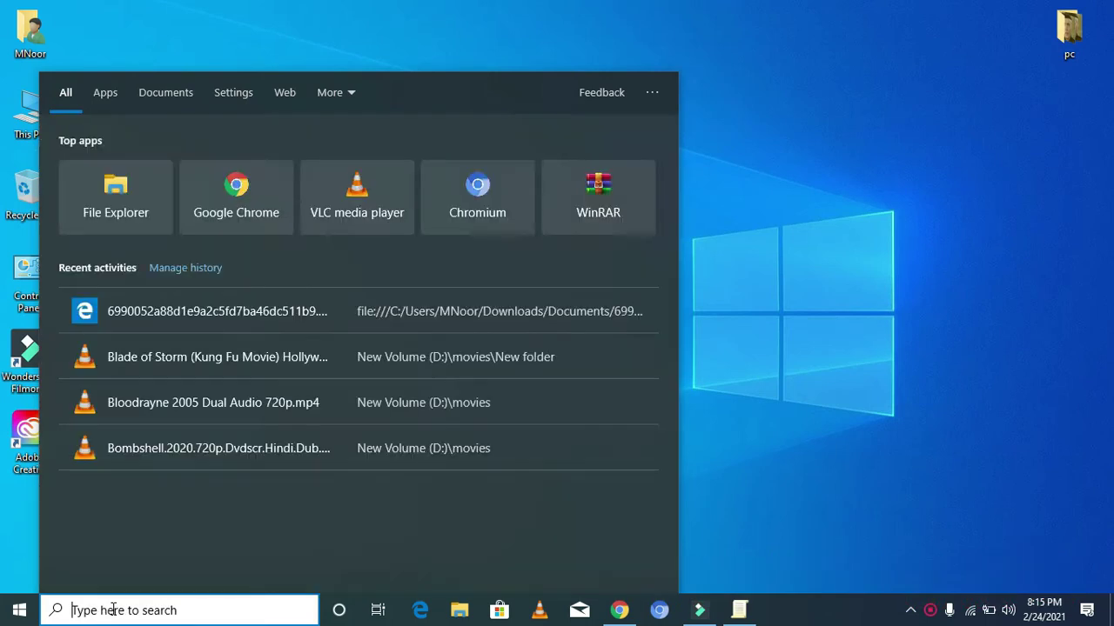
text(gpedit.msc)
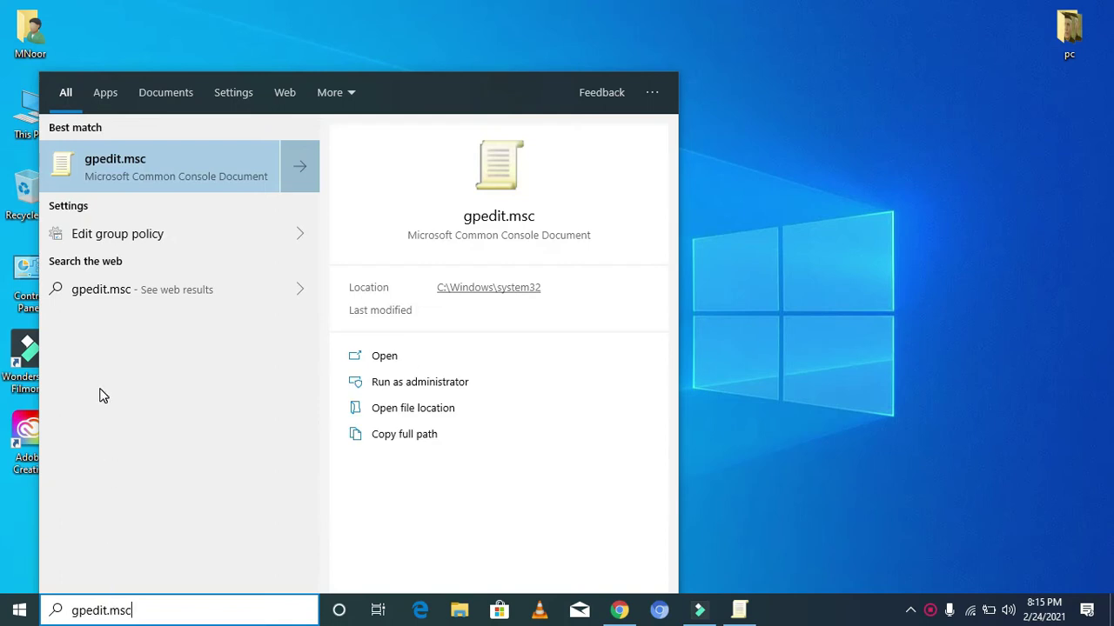
click(137, 161)
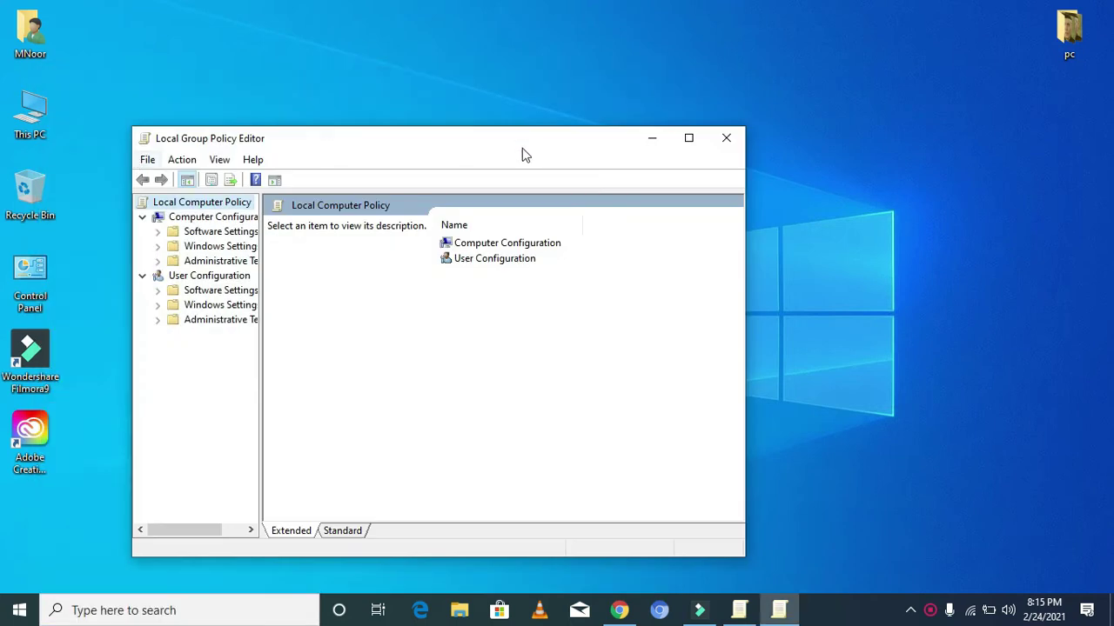
click(684, 147)
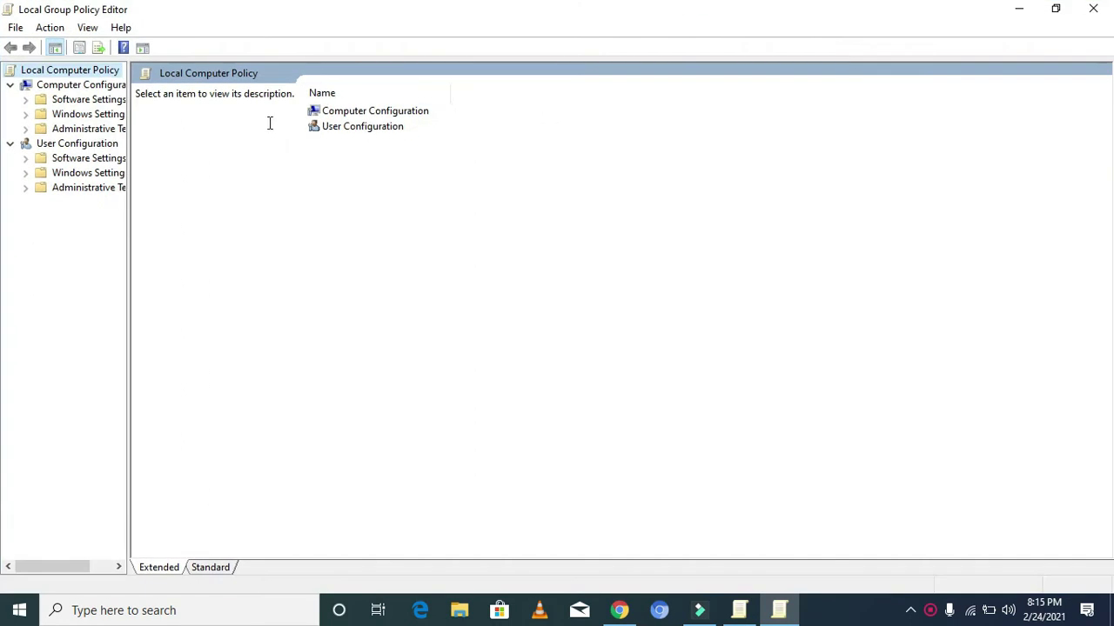
- Open the Windows Components folder in Administrative Templates under Computer Configuration
click(40, 130)
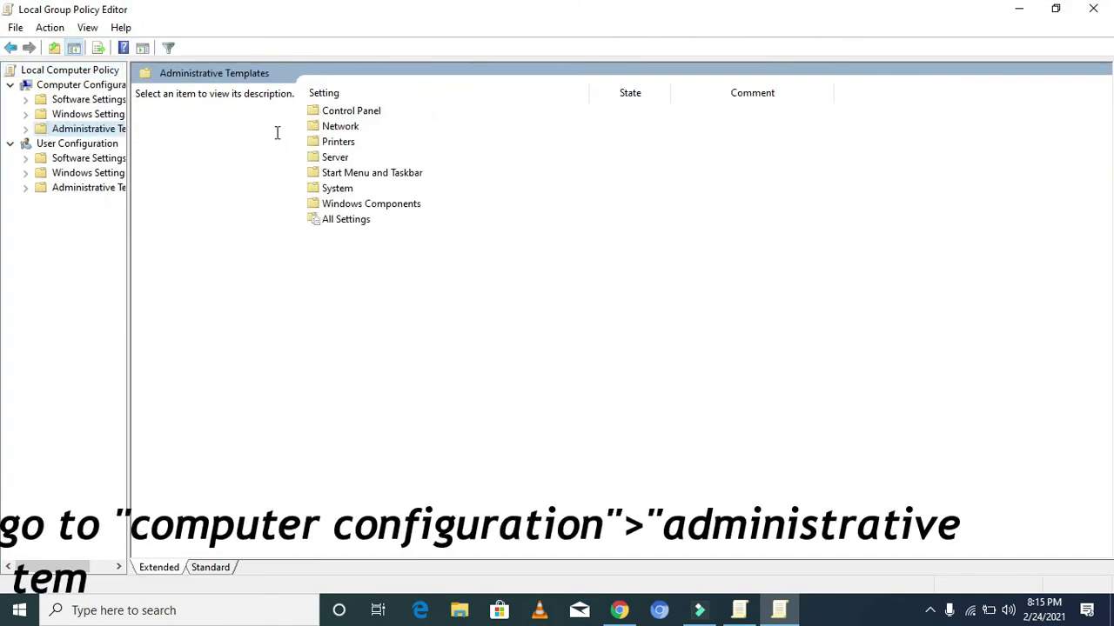
click(346, 206)
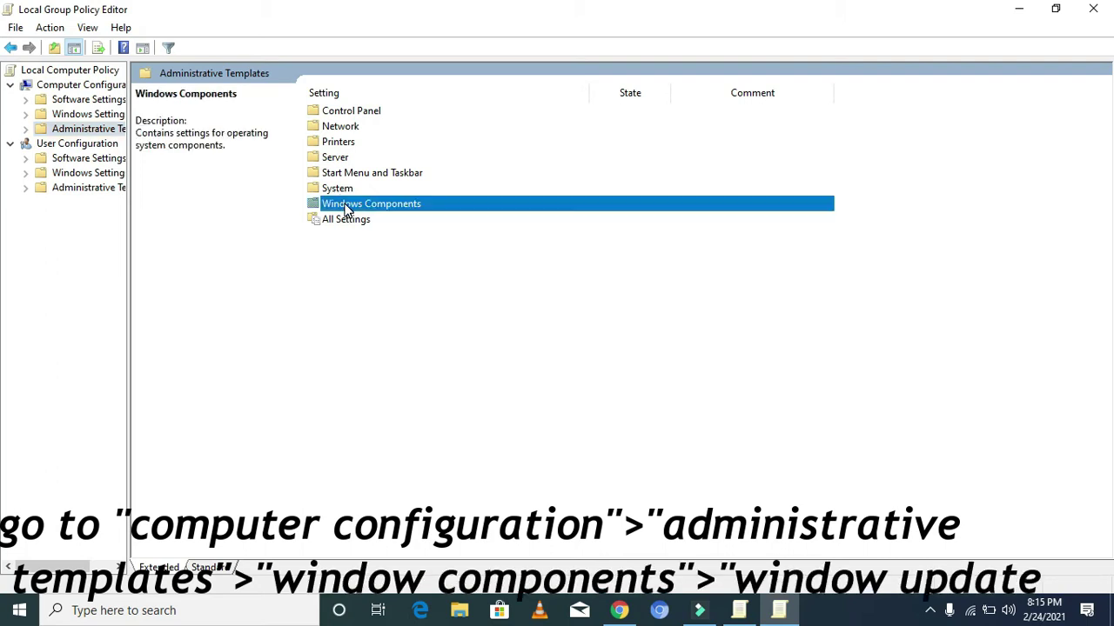
double_click(346, 209)
- Find the Windows Update folder within Windows Components and open it
click(488, 241)
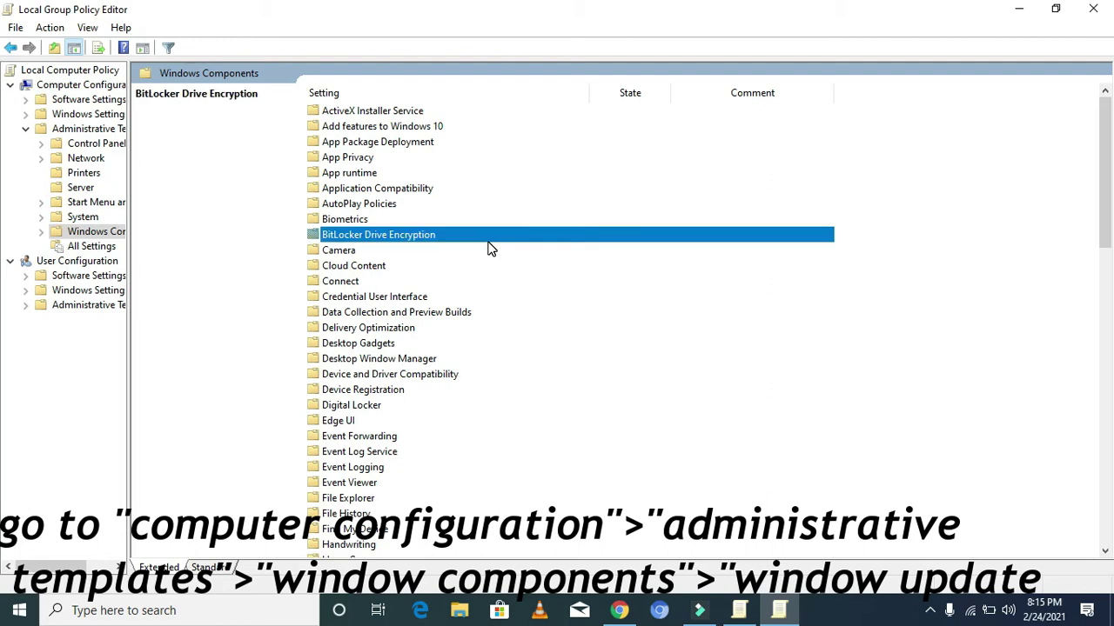
click(2, 216)
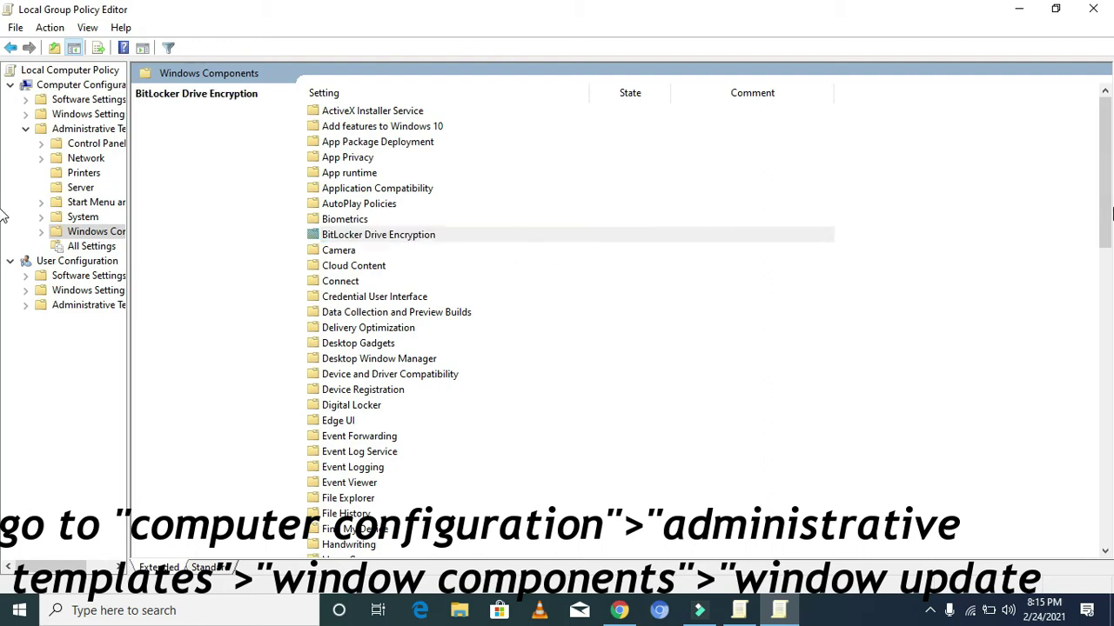
drag(1107, 228, 1107, 515)
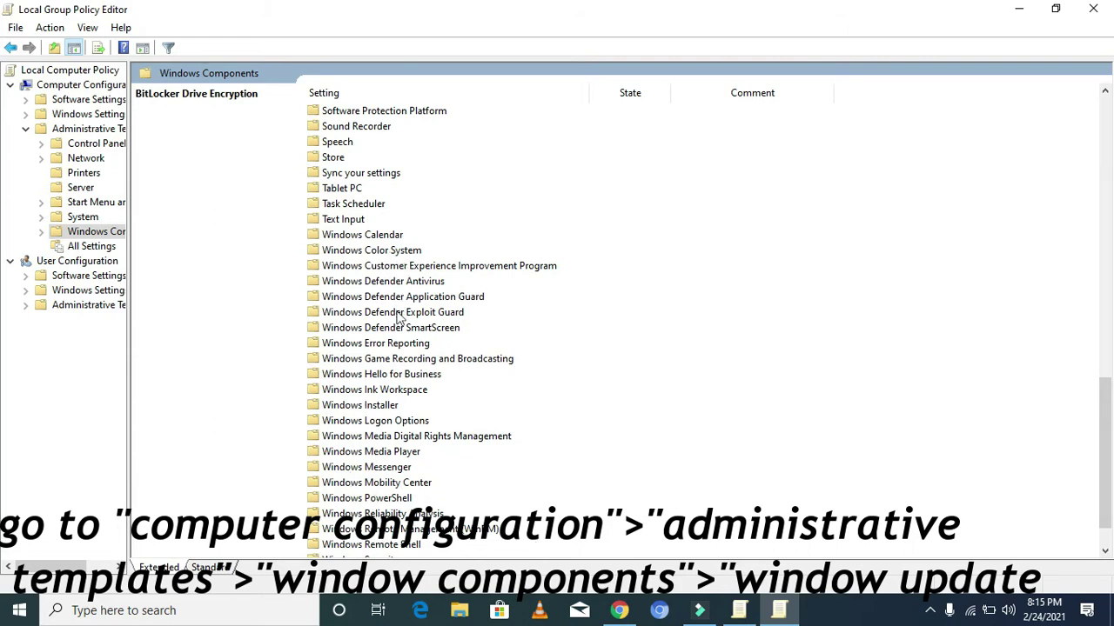
click(401, 393)
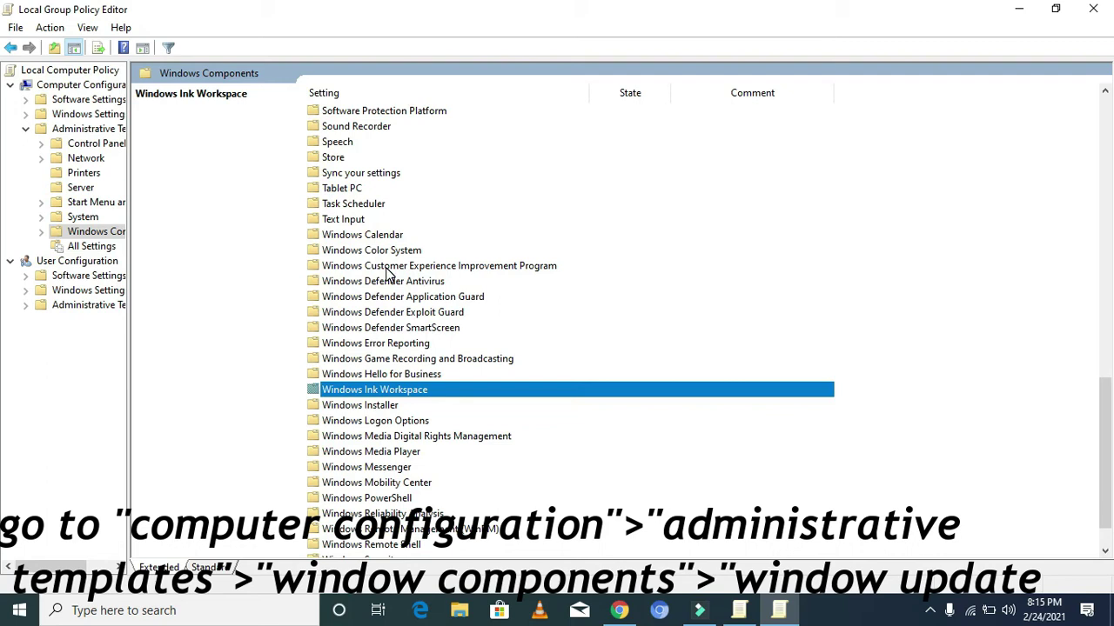
click(341, 240)
key(Down)
key(Down)
key(Down)
key(Down)
key(Down)
key(Down)
key(Down)
key(Down)
key(Down)
key(Down)
key(Down)
key(Down)
key(Down)
key(Down)
key(Down)
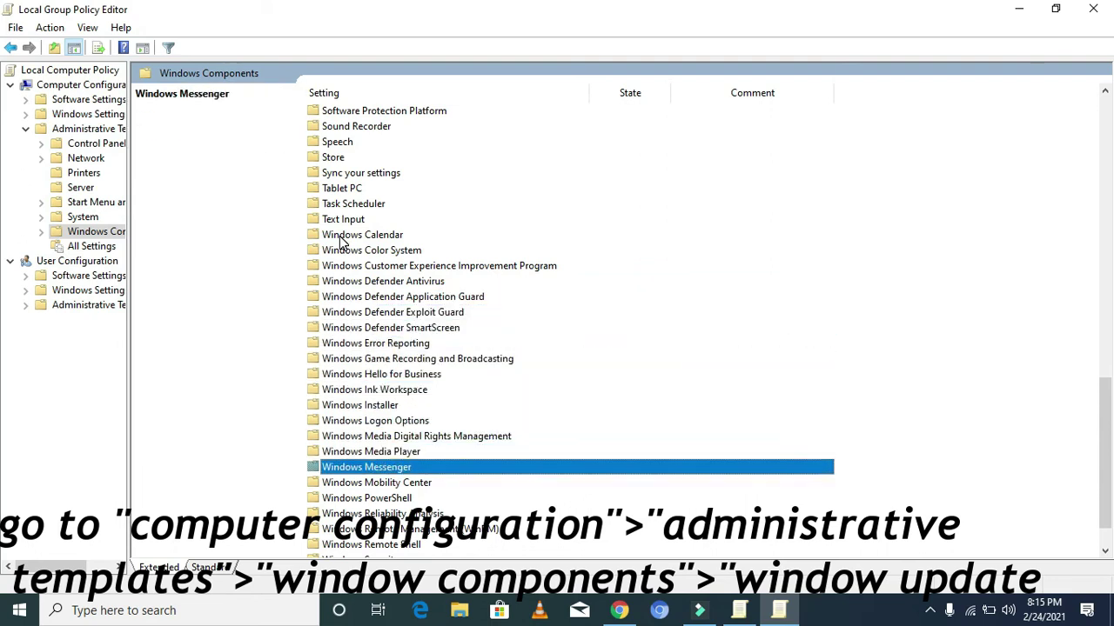
key(Down)
key(Down)
key(Down)
key(End)
key(w)
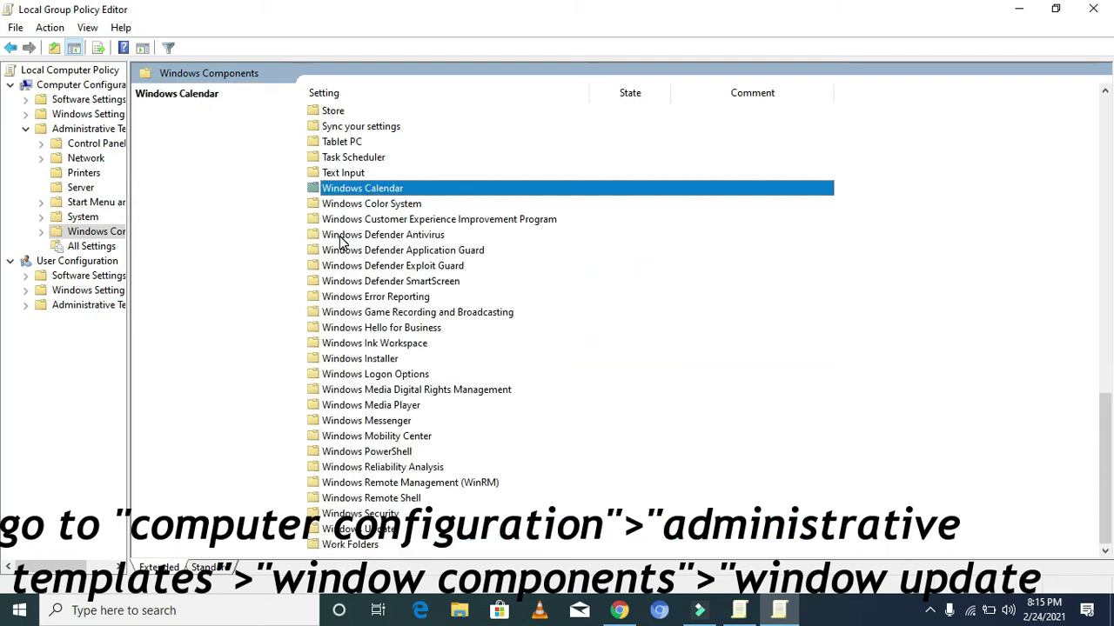
click(359, 537)
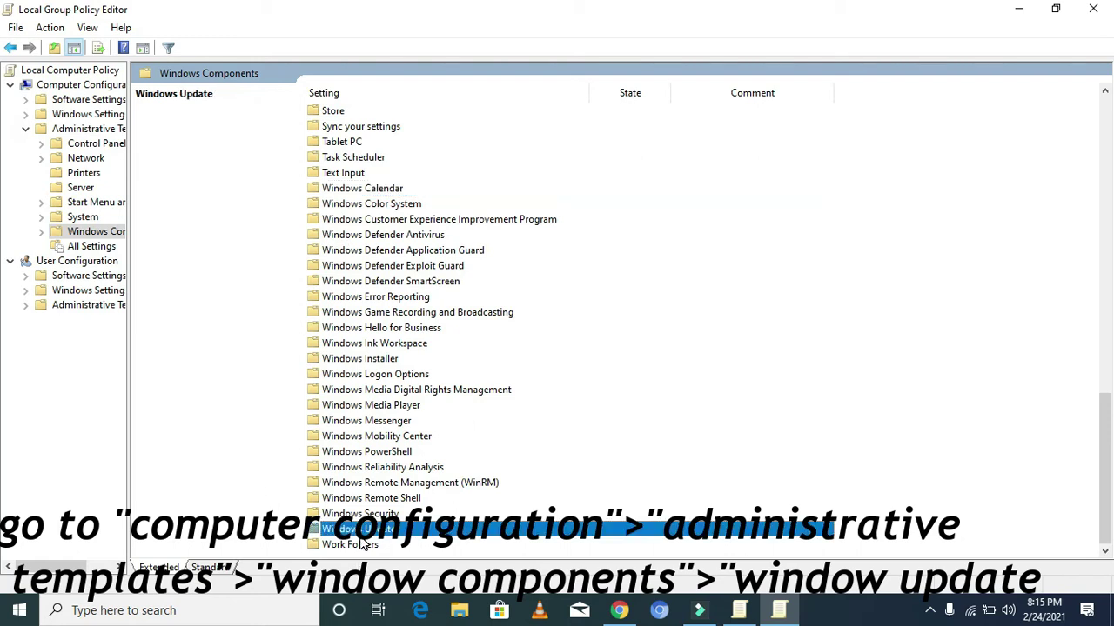
double_click(358, 537)
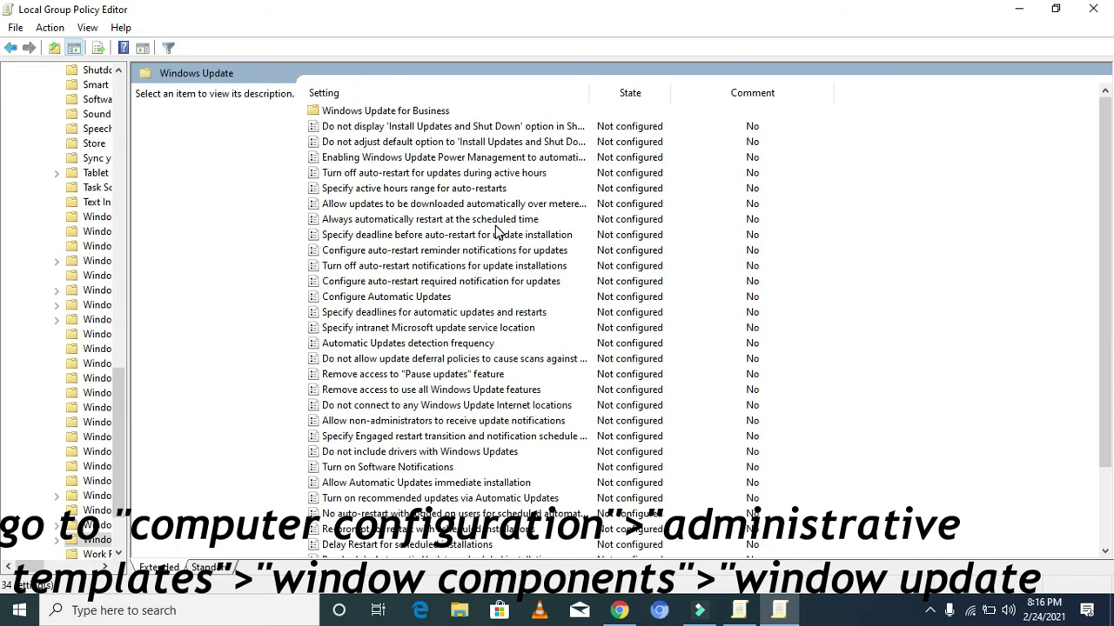
- Set the Configure Automatic Updates policy to Disabled, apply it and close the Local Group Policy Editor
click(219, 571)
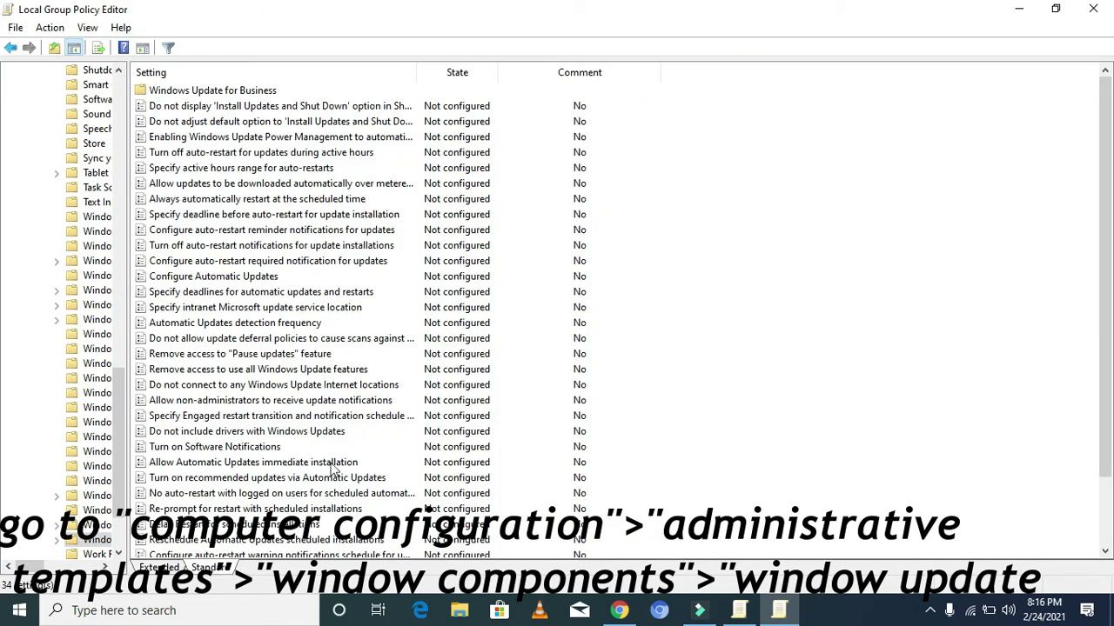
click(233, 280)
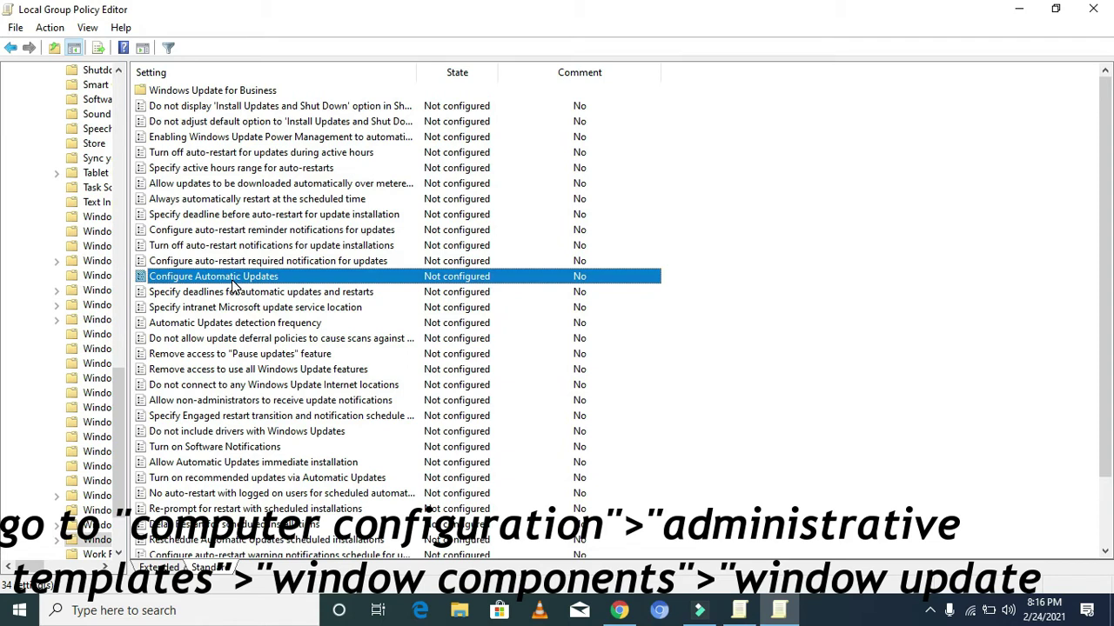
double_click(232, 281)
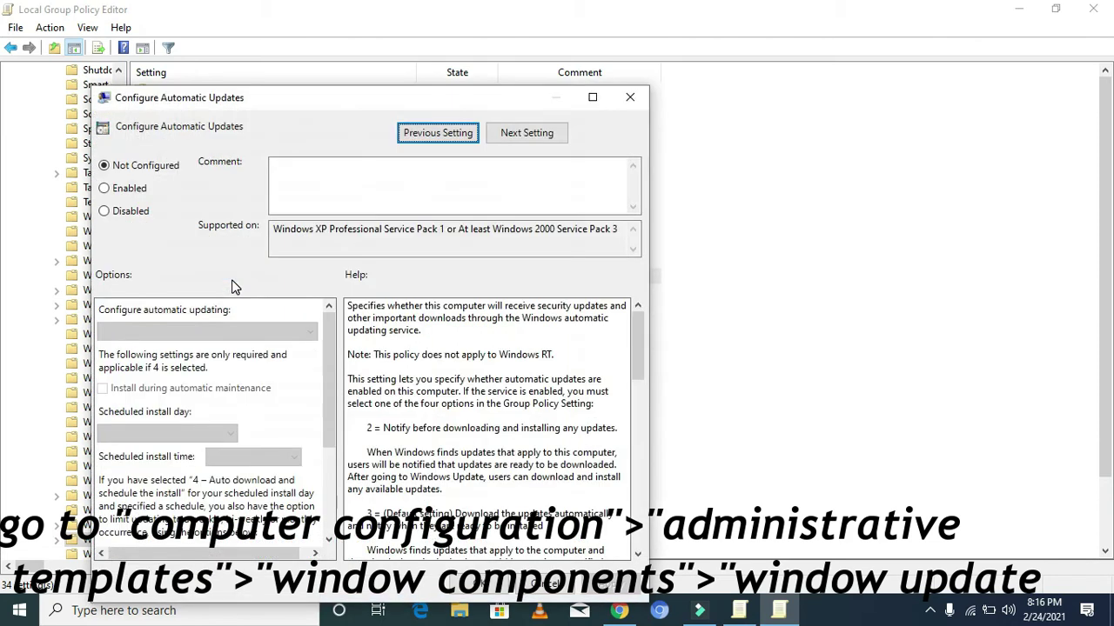
click(120, 210)
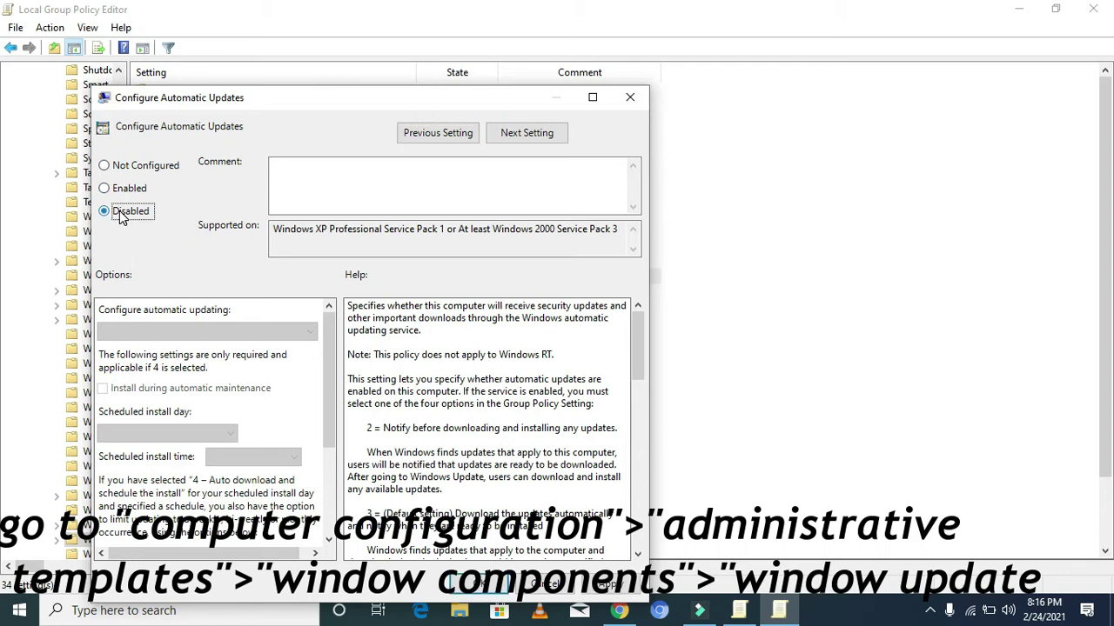
click(609, 590)
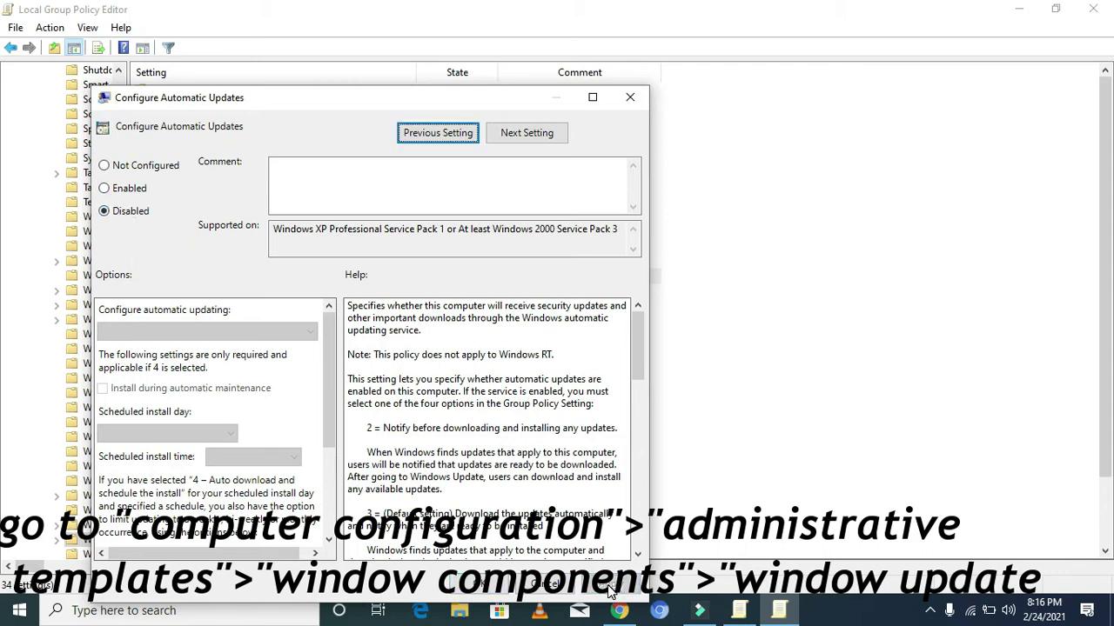
click(475, 584)
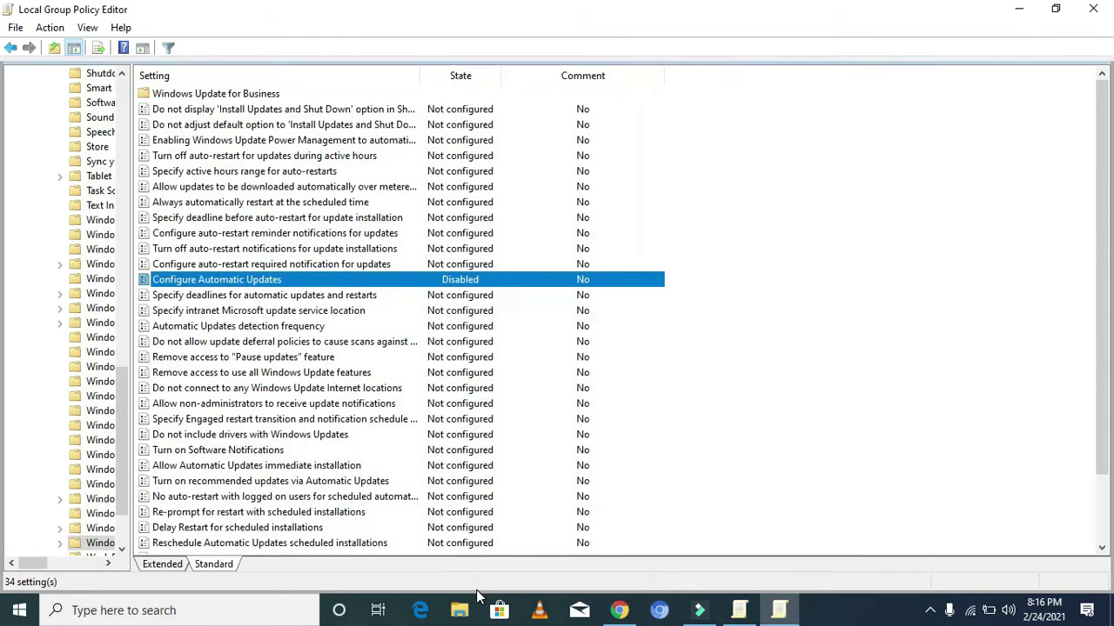
click(1101, 7)
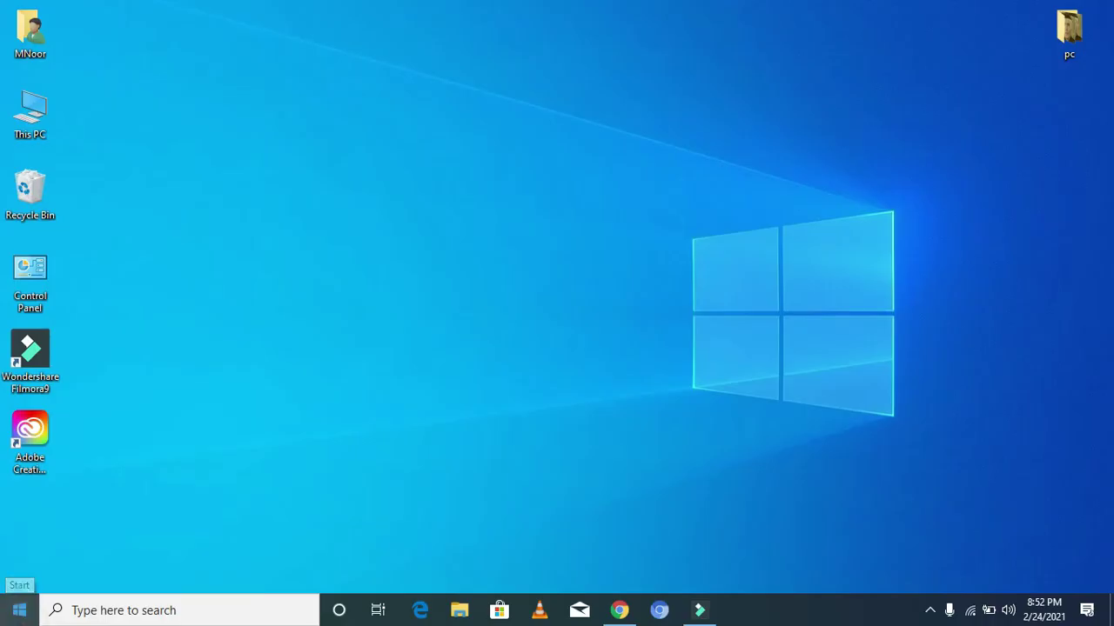
- Search Windows for regedit and open the Registry Editor in a maximized window
click(19, 610)
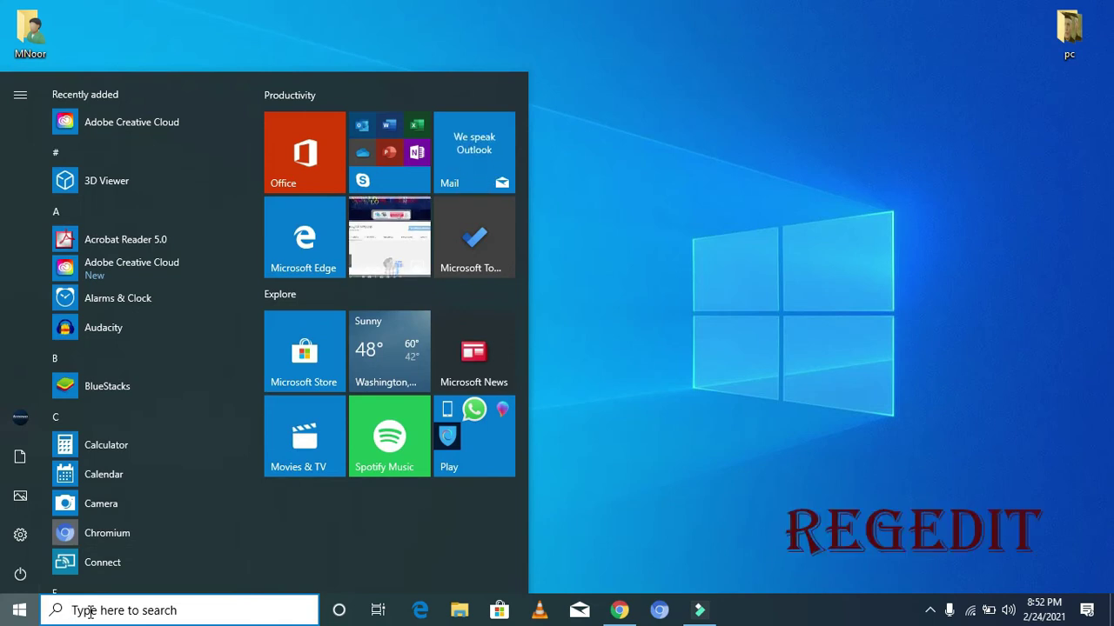
text(regedit)
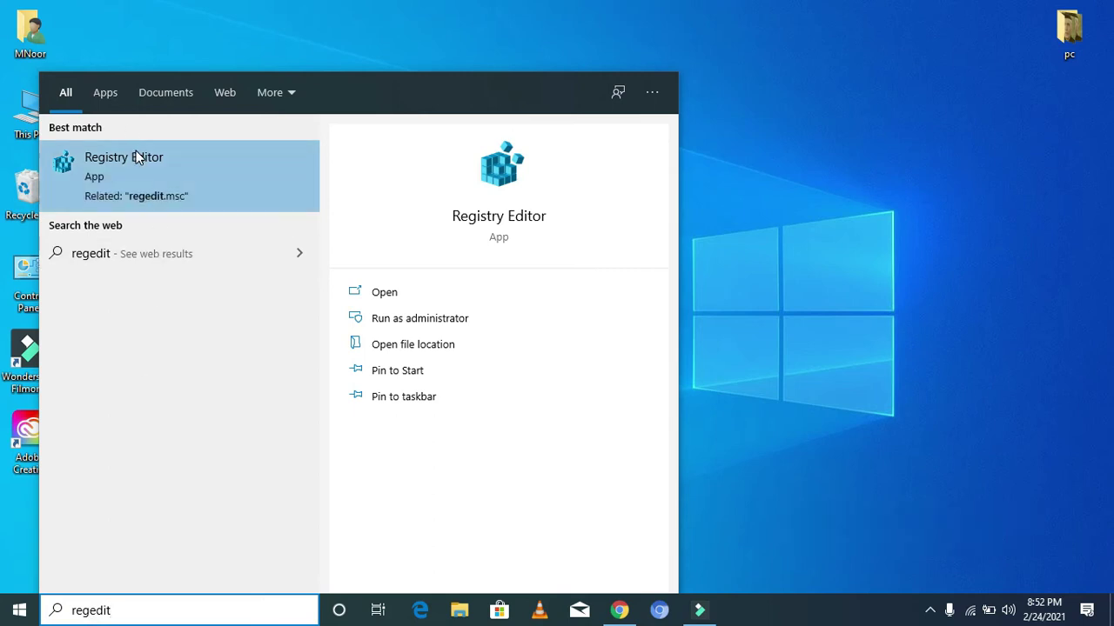
click(171, 177)
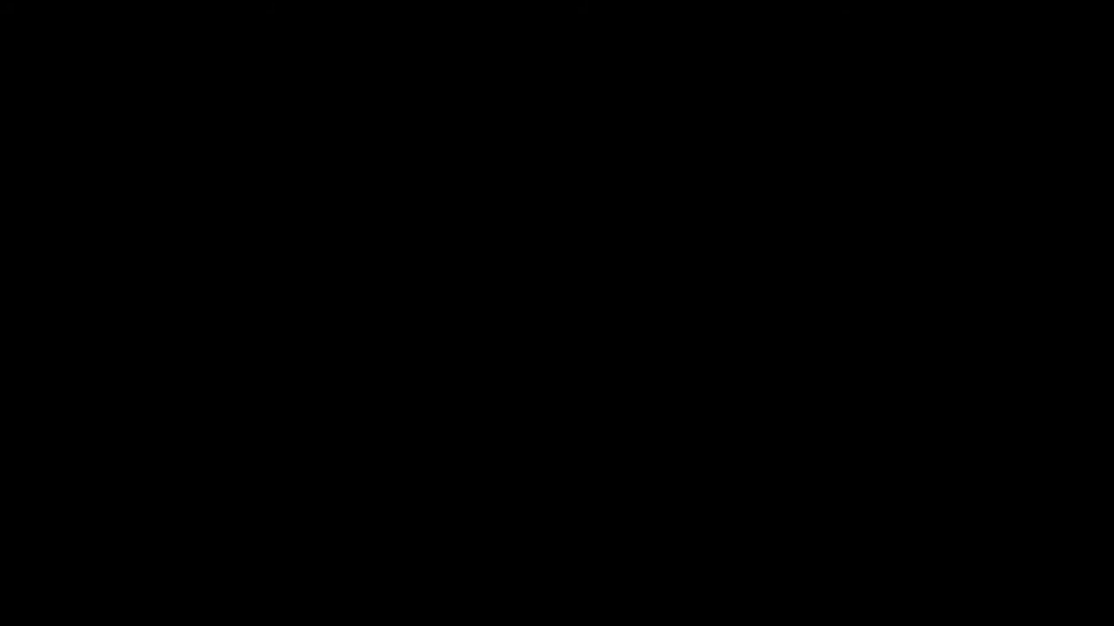
click(457, 415)
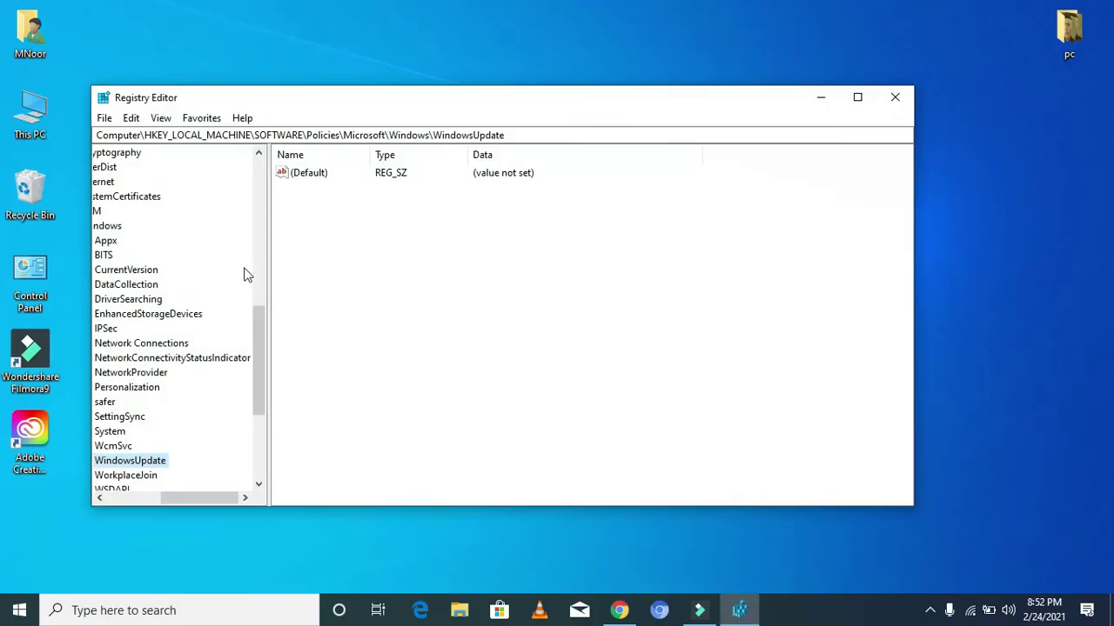
click(857, 97)
- Expand the registry tree along HKEY_LOCAL_MACHINE\SOFTWARE\Policies\Microsoft\Windows to show the subkeys of the Windows key
double_click(152, 105)
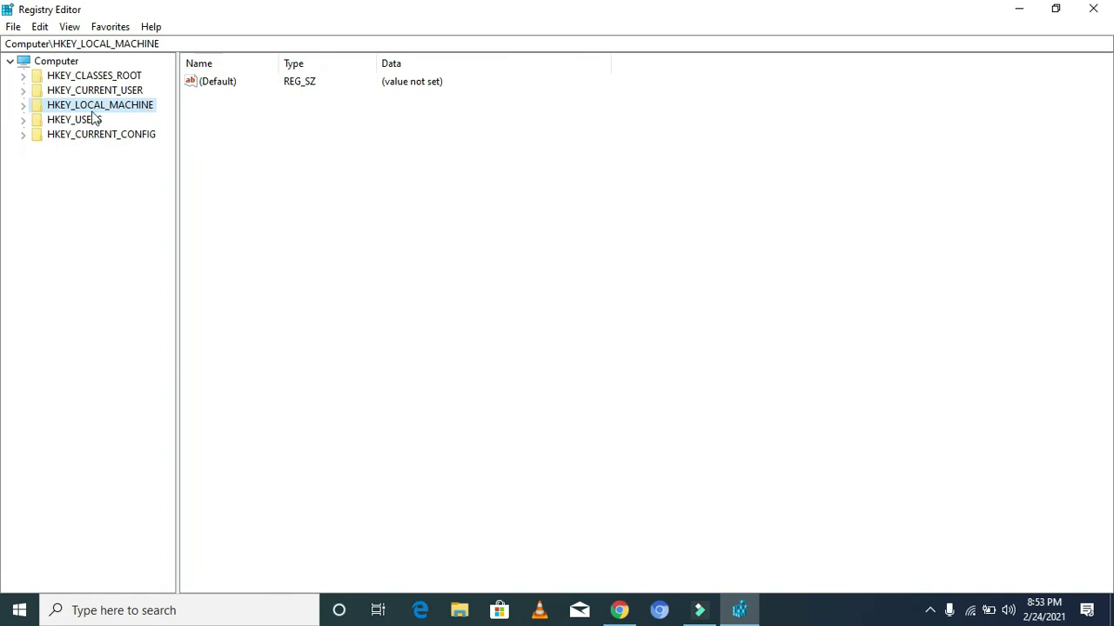
click(23, 105)
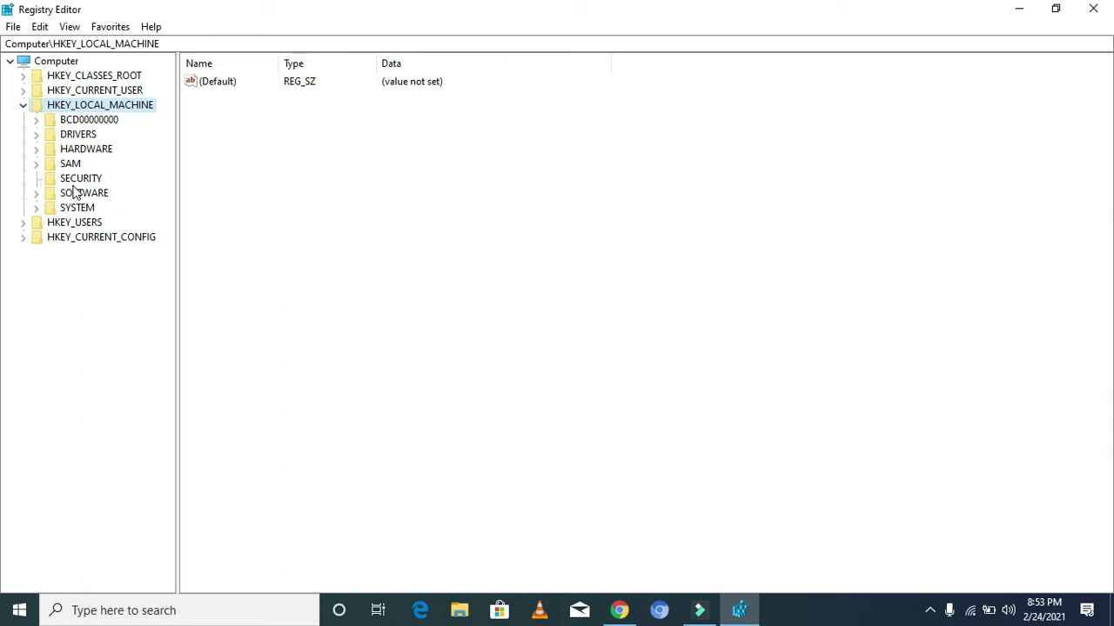
click(36, 193)
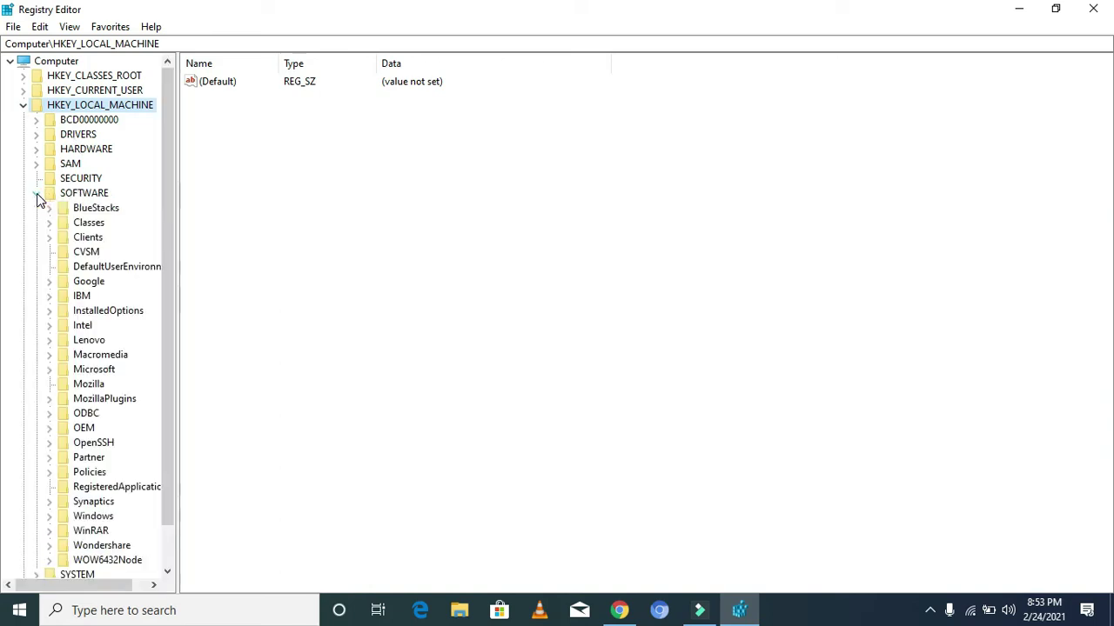
drag(169, 321, 174, 383)
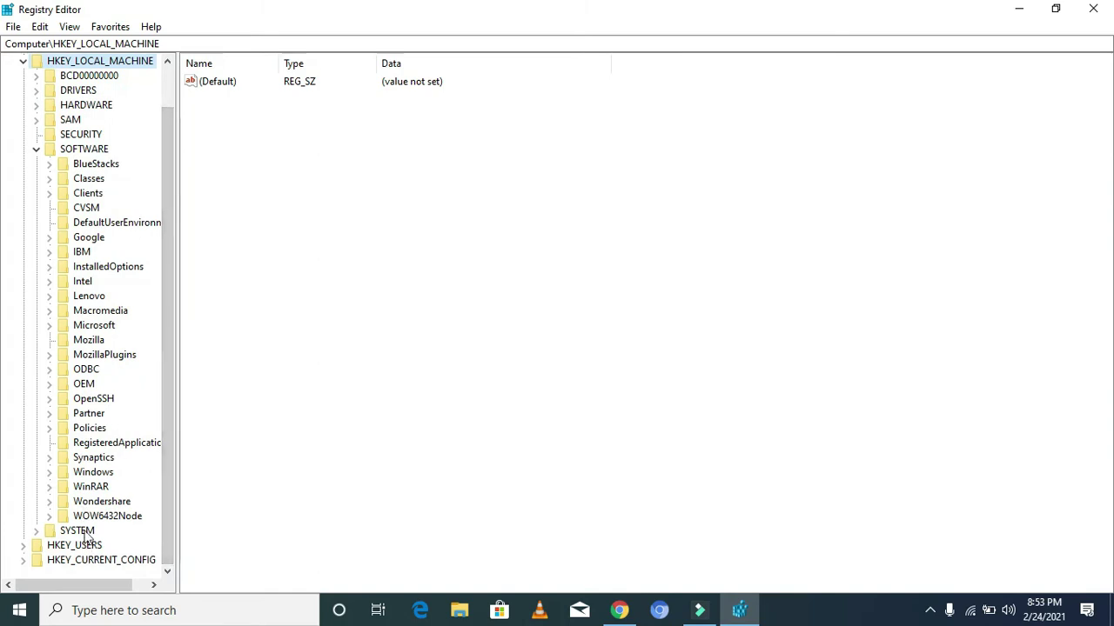
click(49, 429)
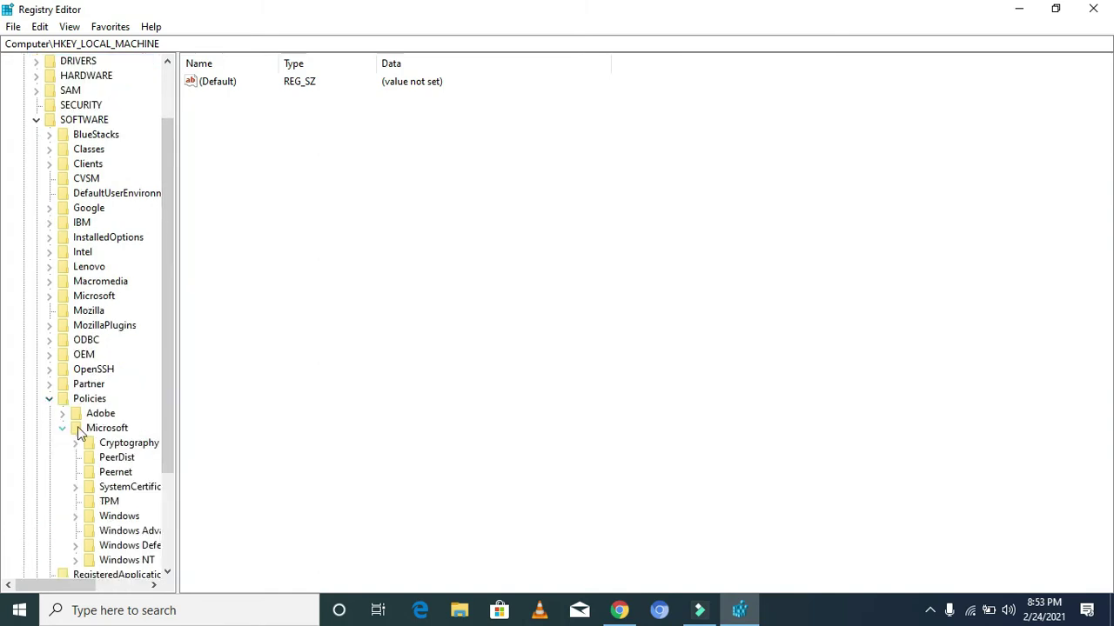
click(157, 442)
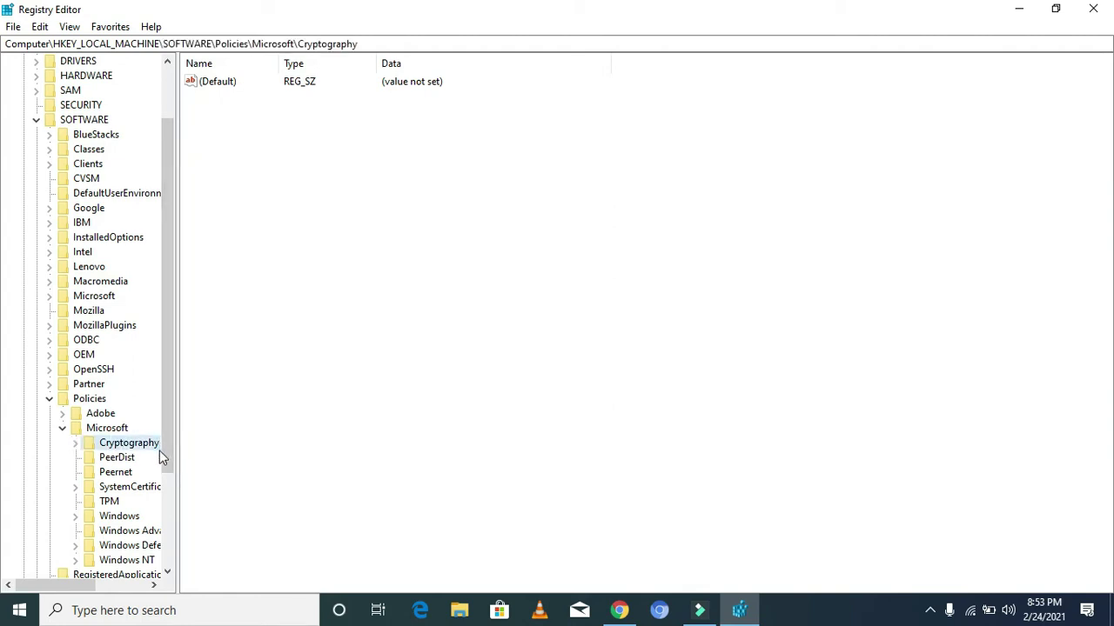
click(119, 518)
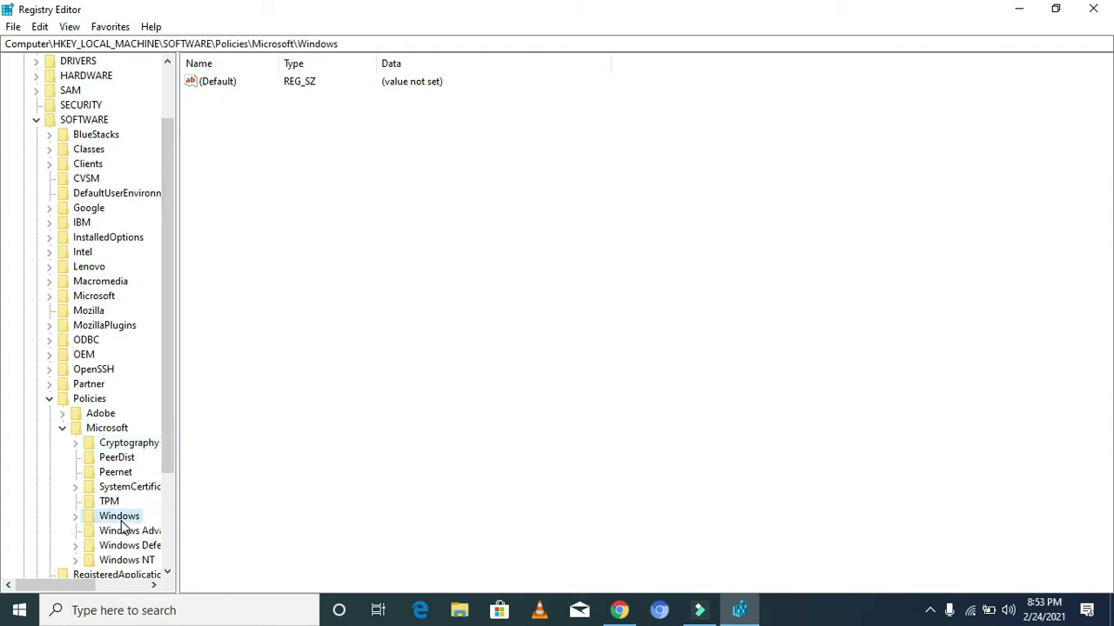
click(76, 518)
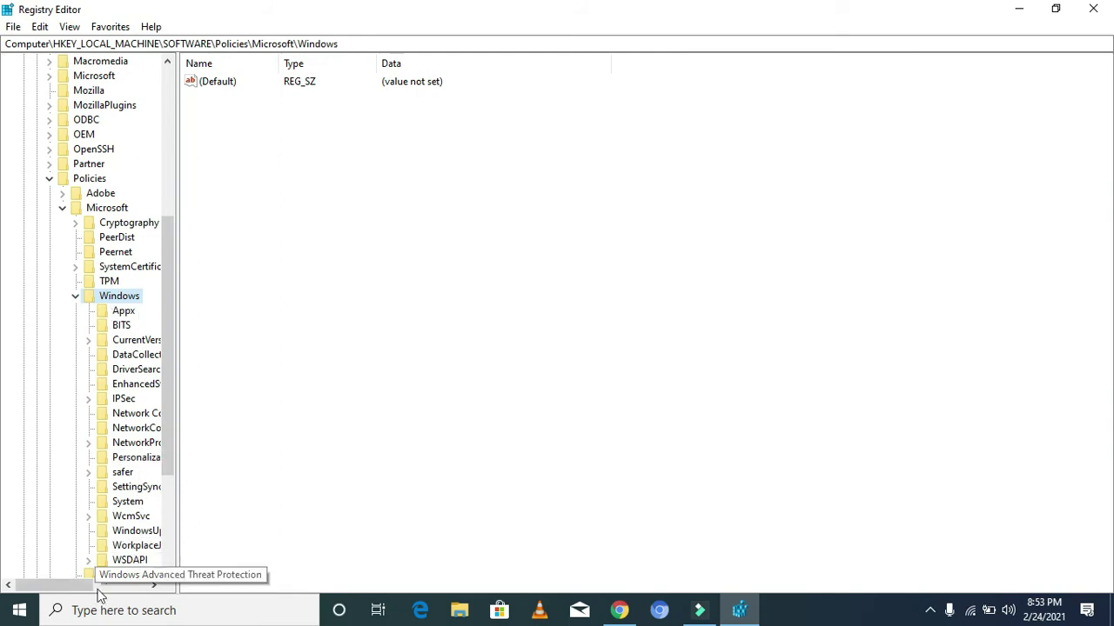
drag(78, 589, 122, 589)
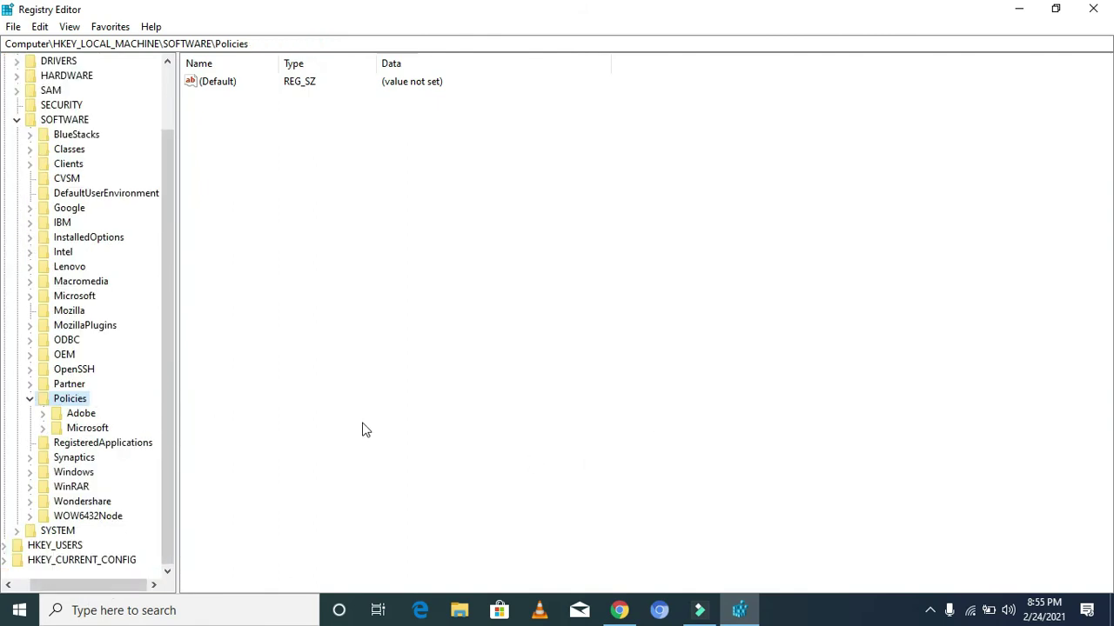
- Create a new key inside Policies\Microsoft\Windows and enter "windon up" in its name
click(43, 428)
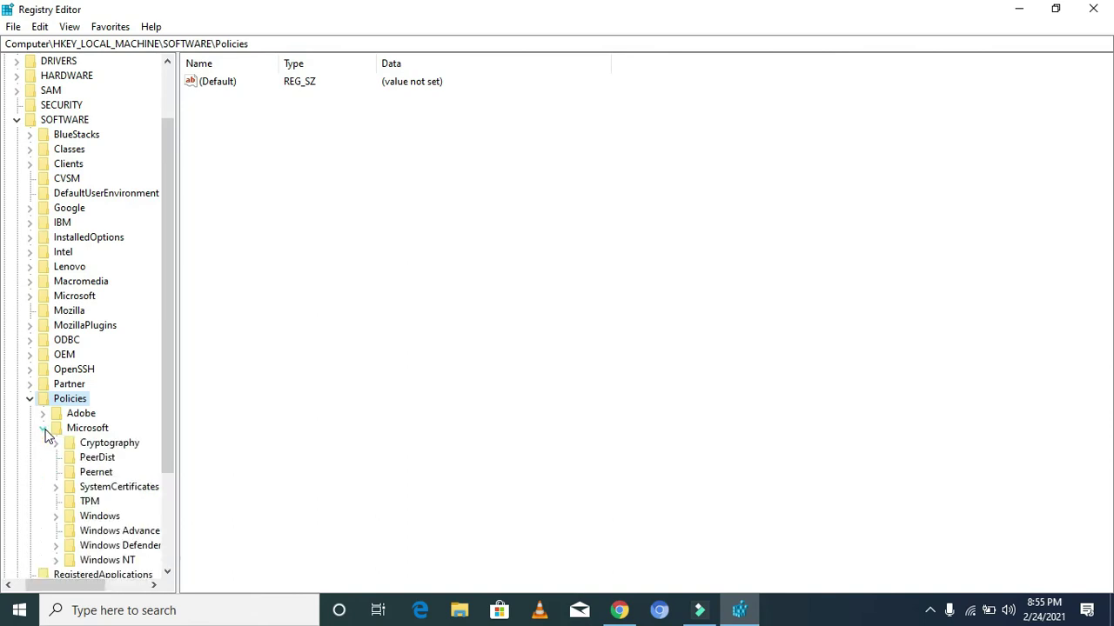
click(56, 516)
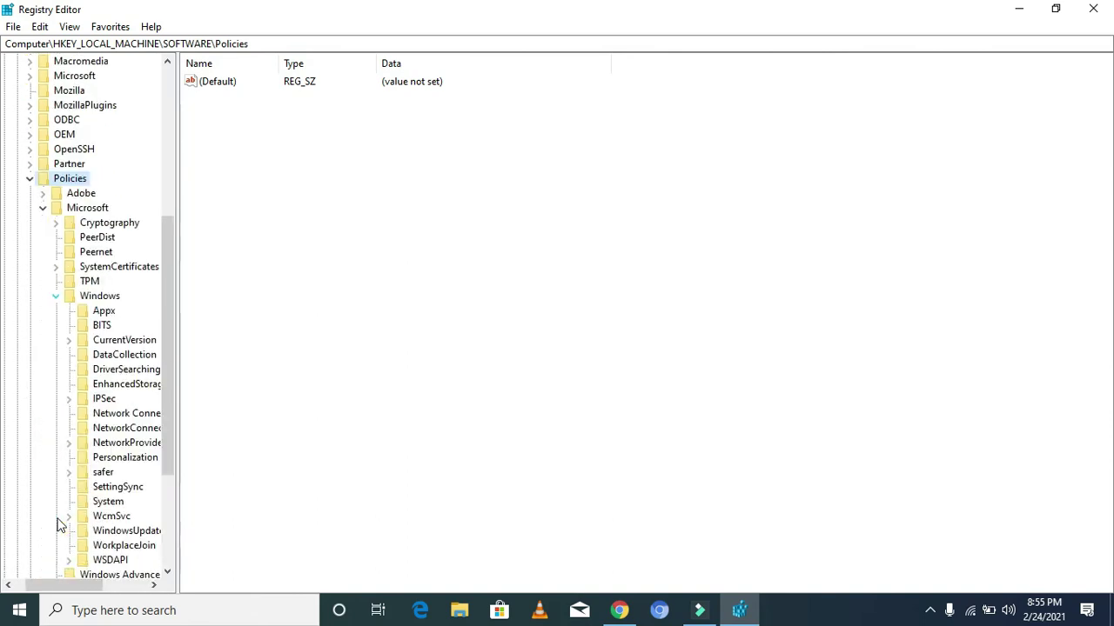
right_click(91, 298)
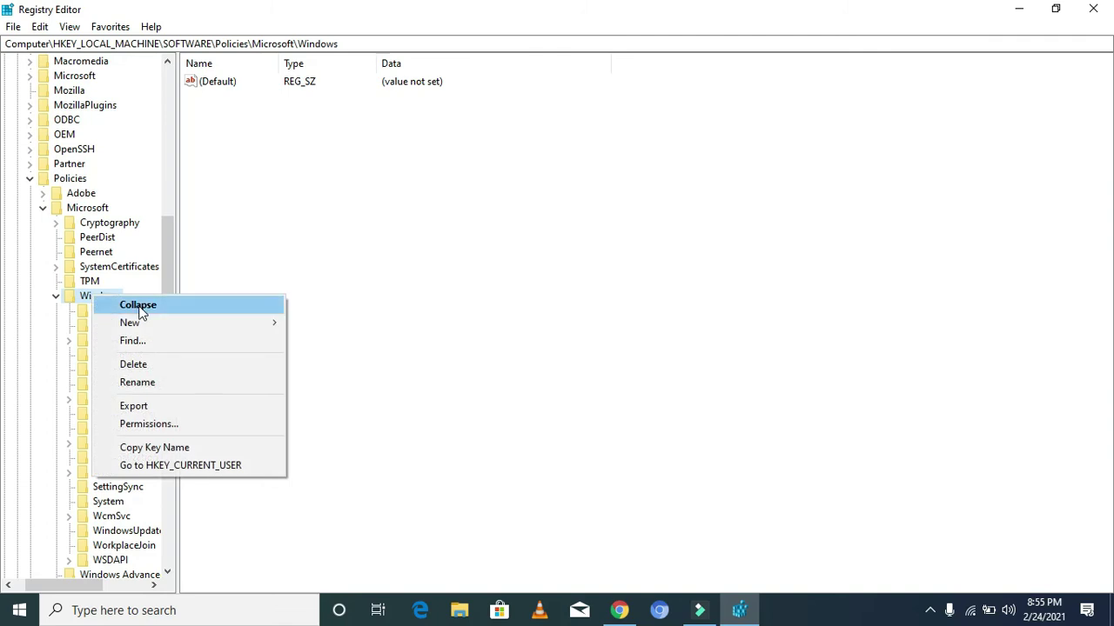
mouse_move(181, 325)
click(333, 324)
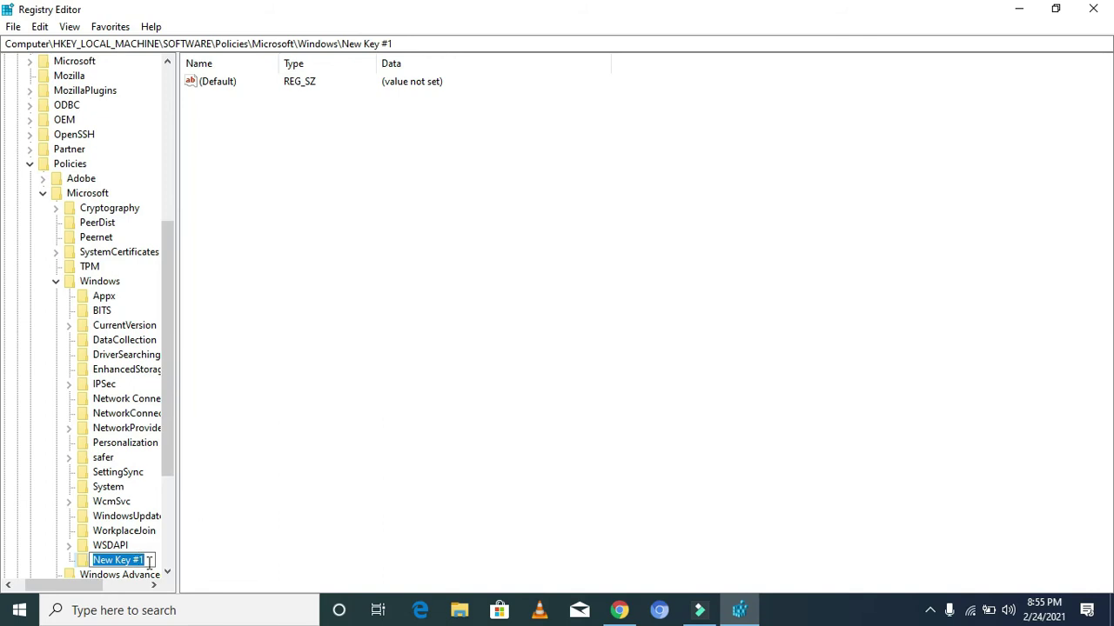
text(window up)
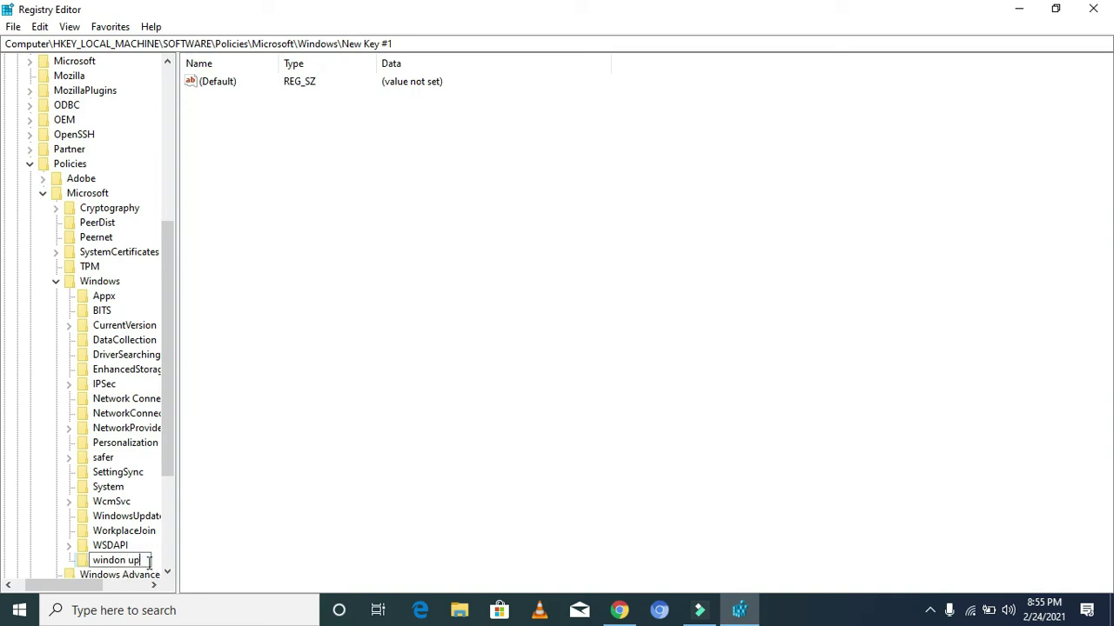